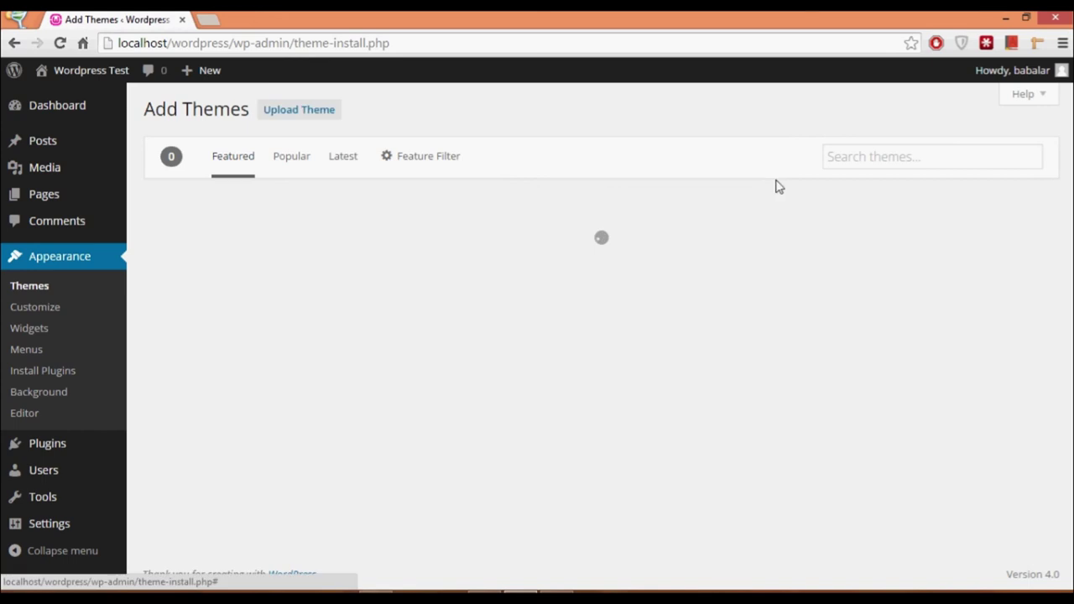
Step: Search the theme directory for "cv", then install and activate the CV Card theme
text(cy)
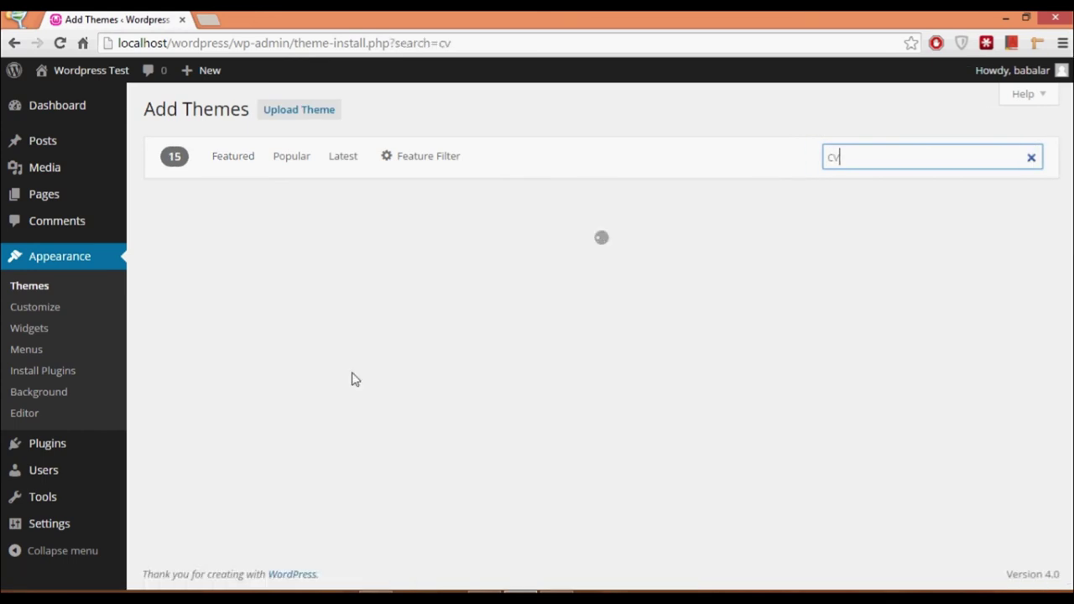
click(330, 406)
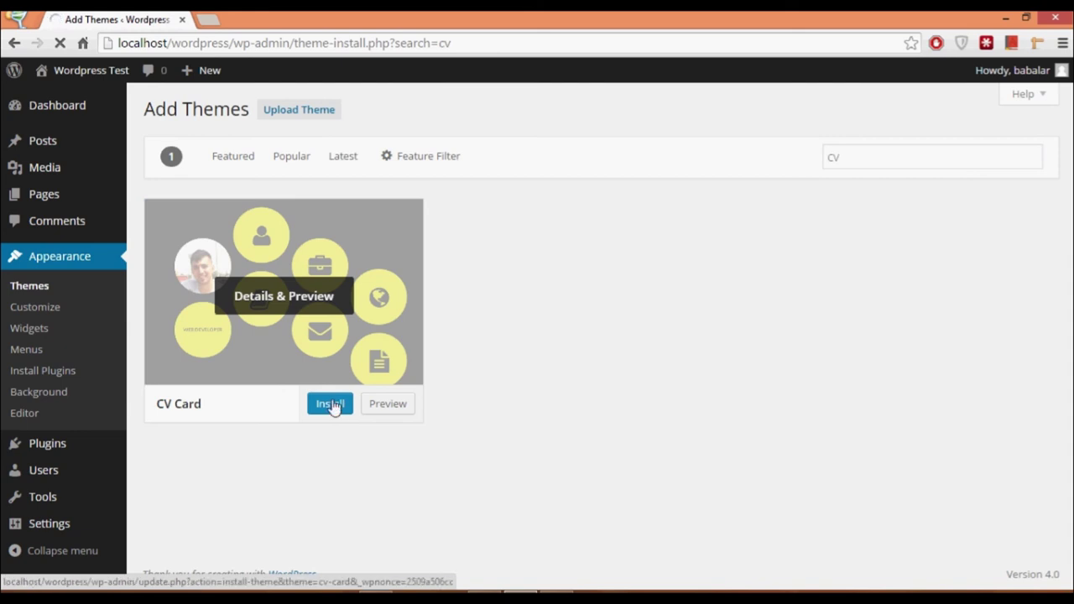
click(233, 249)
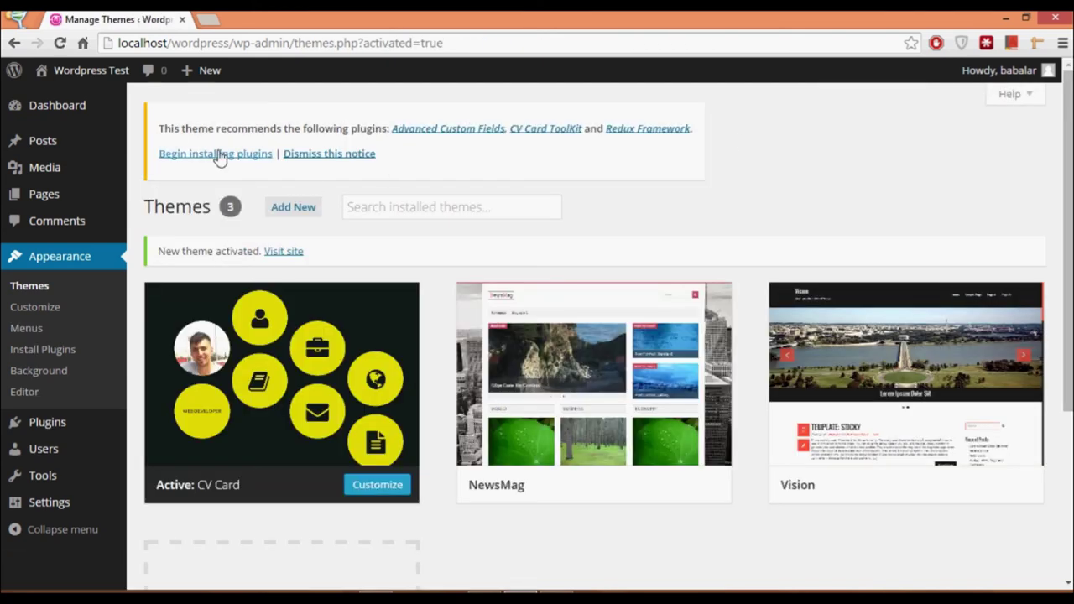
Step: Bulk install the recommended Advanced Custom Fields, CV Card ToolKit and Redux Framework plugins and return to the dashboard
click(210, 159)
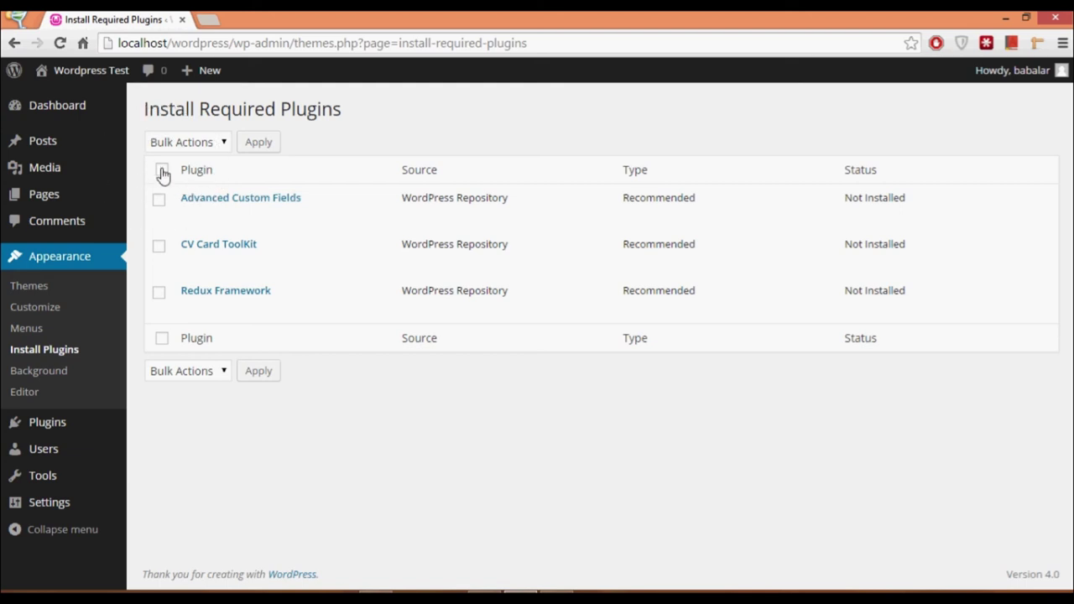
click(186, 142)
click(178, 177)
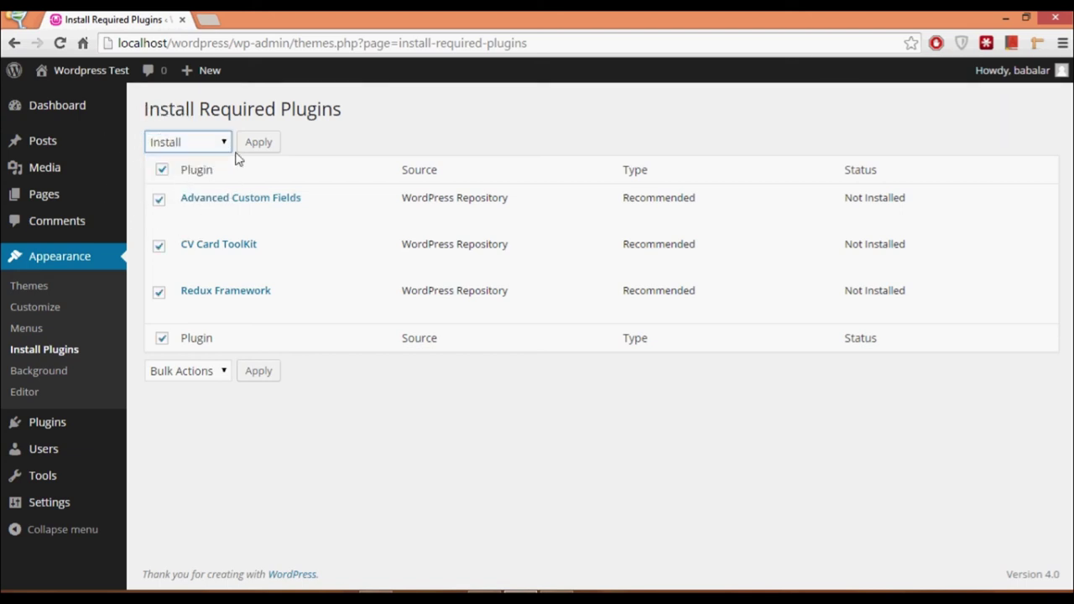
click(258, 143)
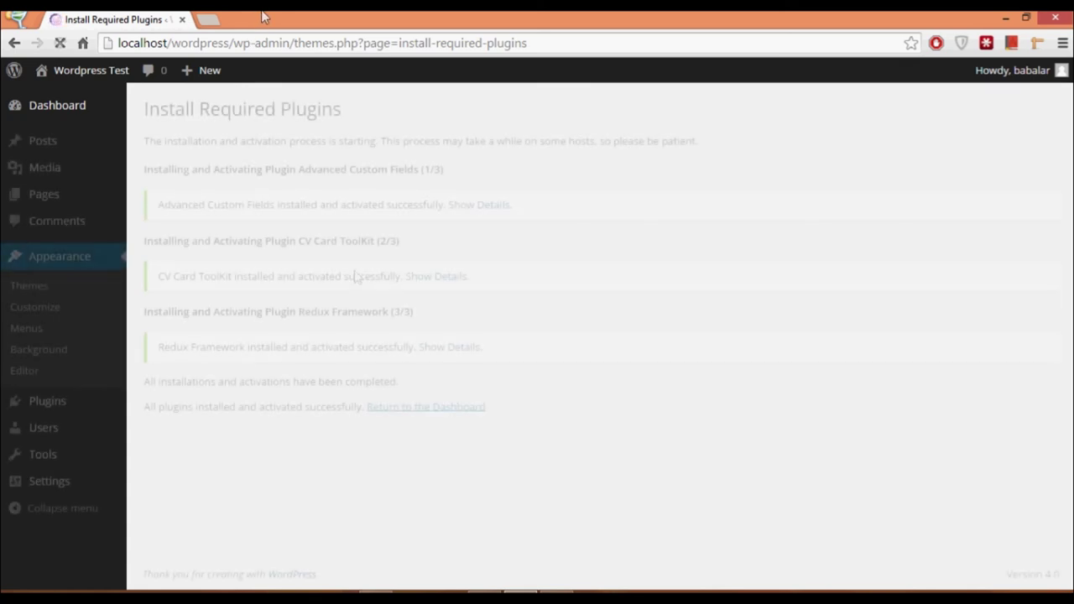
click(407, 408)
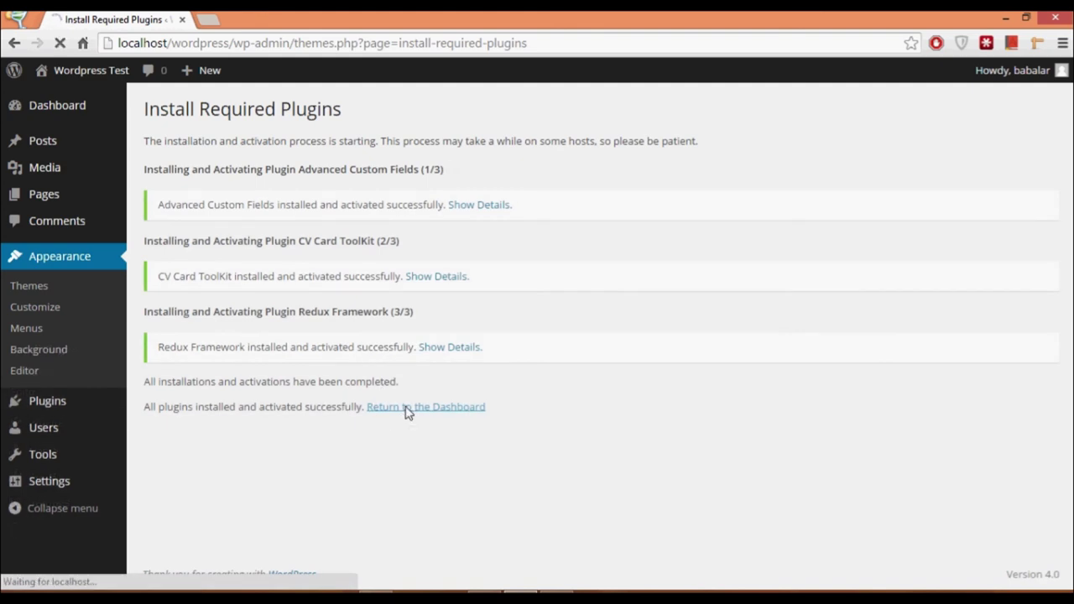
Step: Examine the Portfolio entries and the CV Card Options entry added to the admin area by the plugins
click(63, 229)
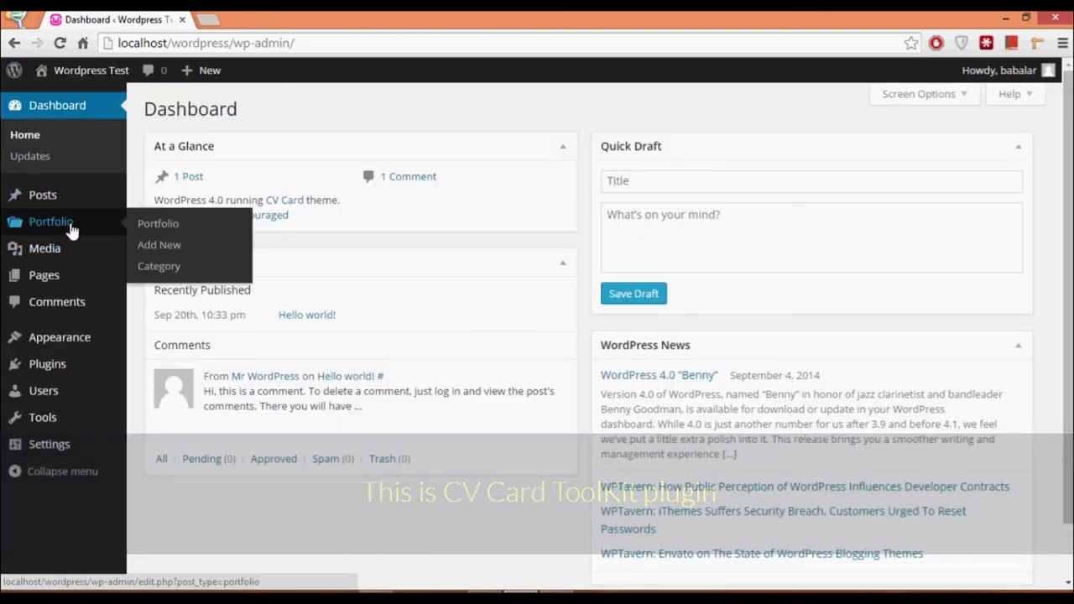
mouse_move(109, 356)
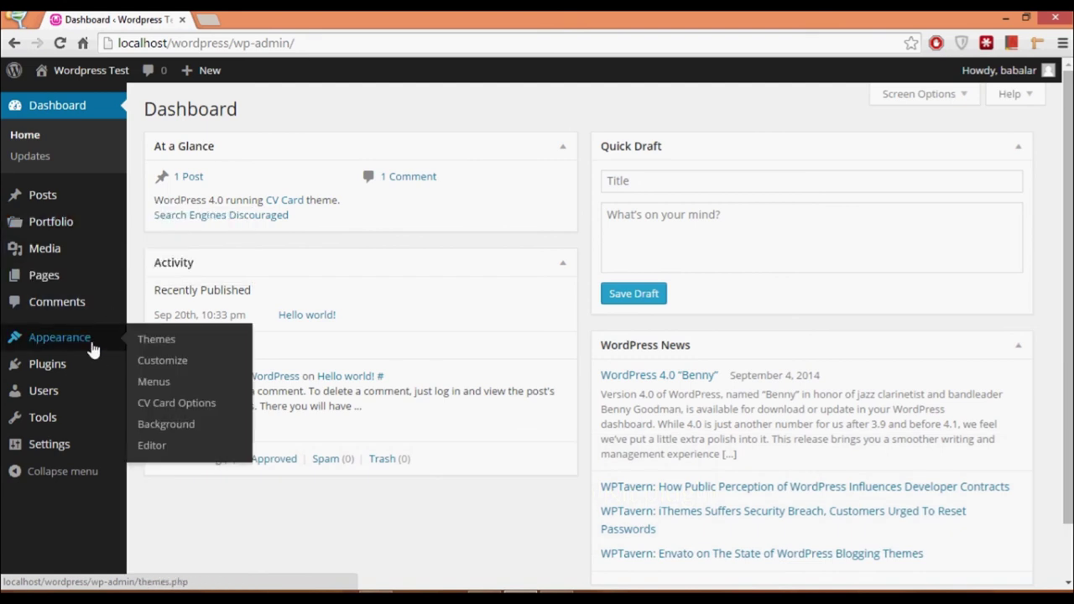
click(163, 404)
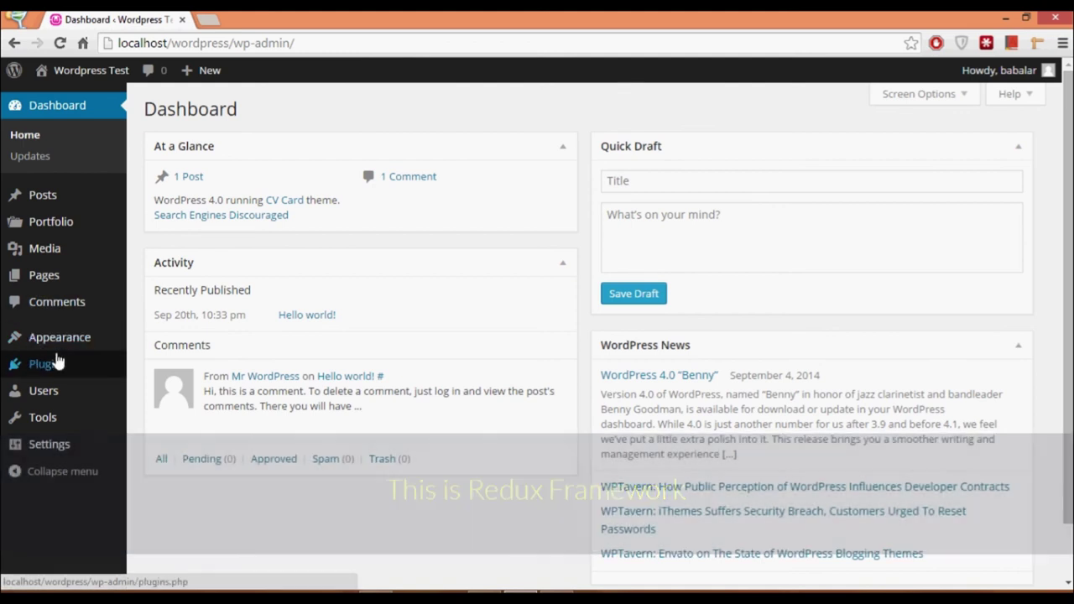
Step: Start a new page with the Resume template to examine its custom fields
click(44, 281)
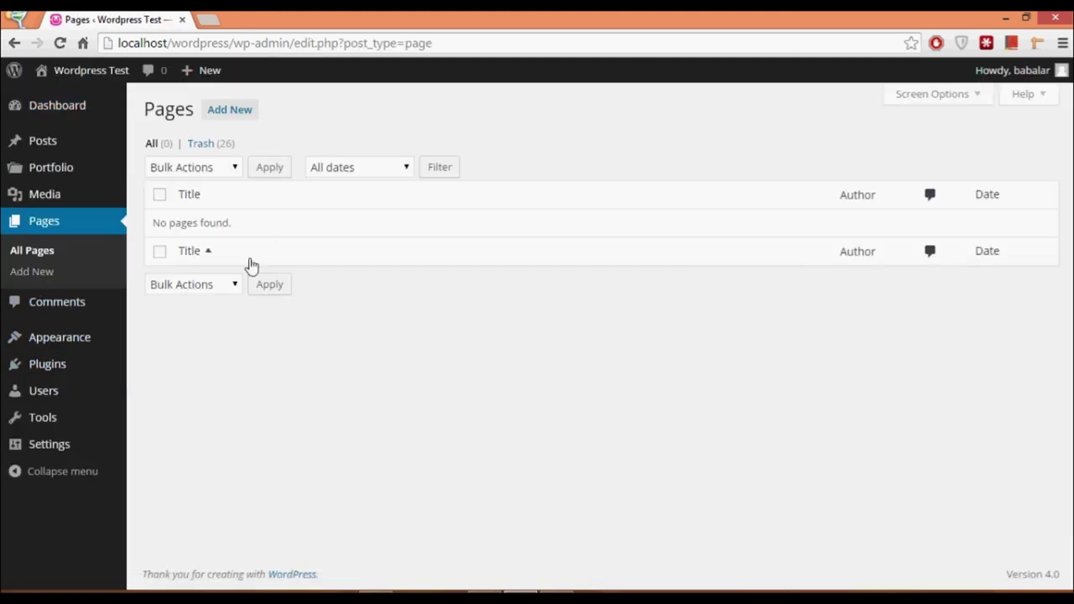
click(218, 112)
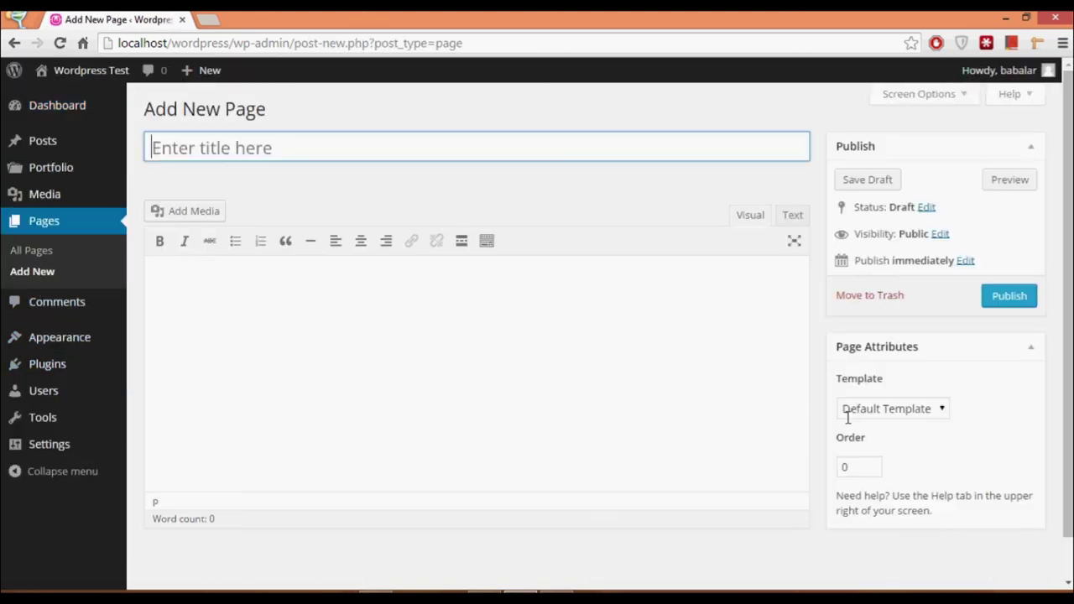
click(924, 411)
click(892, 518)
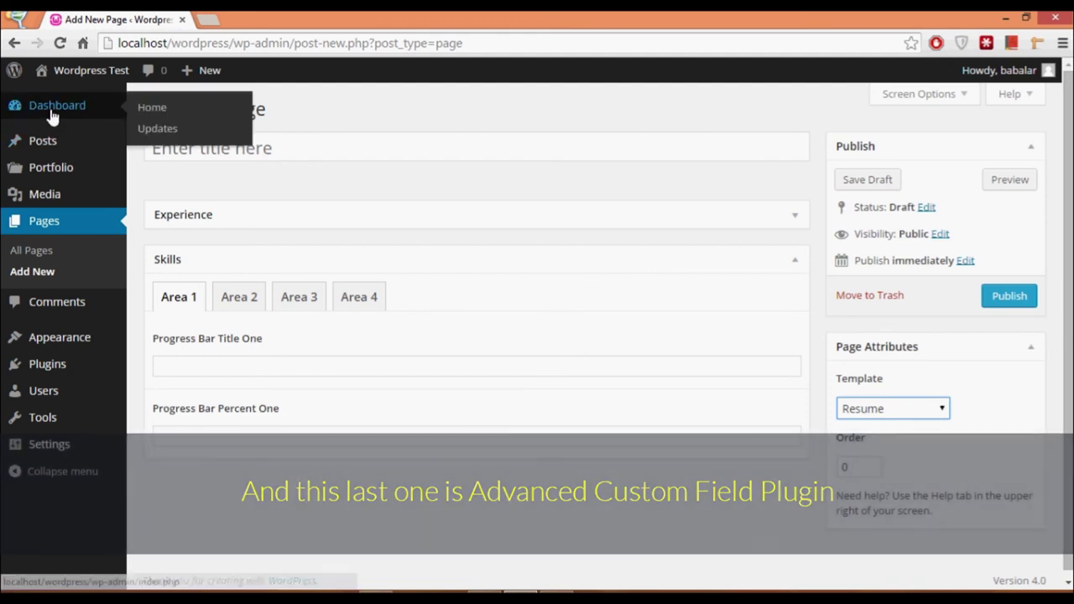
Step: Compare the live site's front page with the CV Card screenshot among the installed themes
mouse_move(64, 346)
click(156, 340)
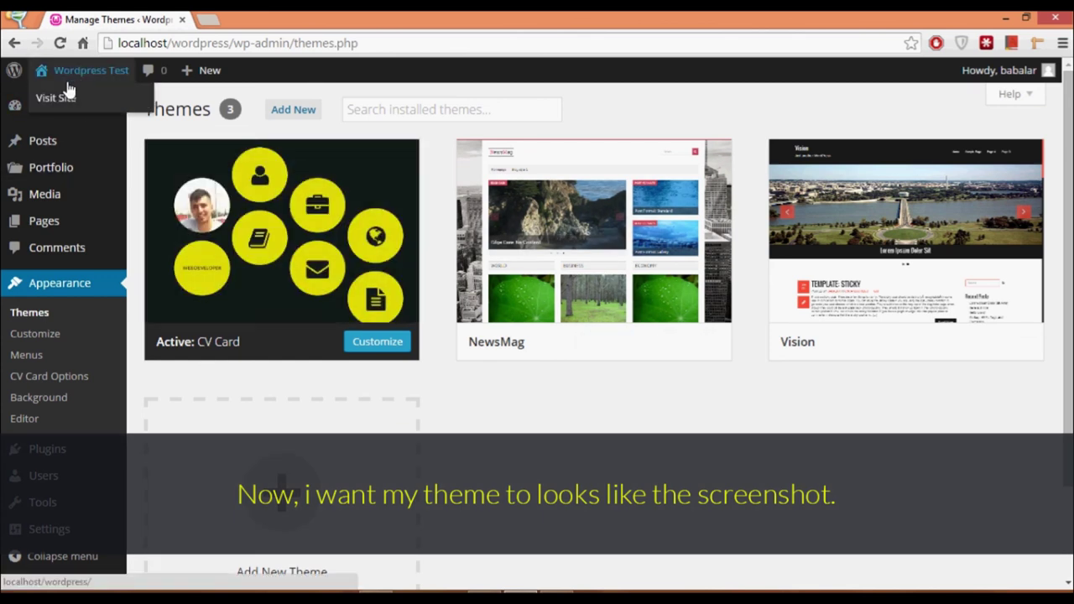
click(69, 98)
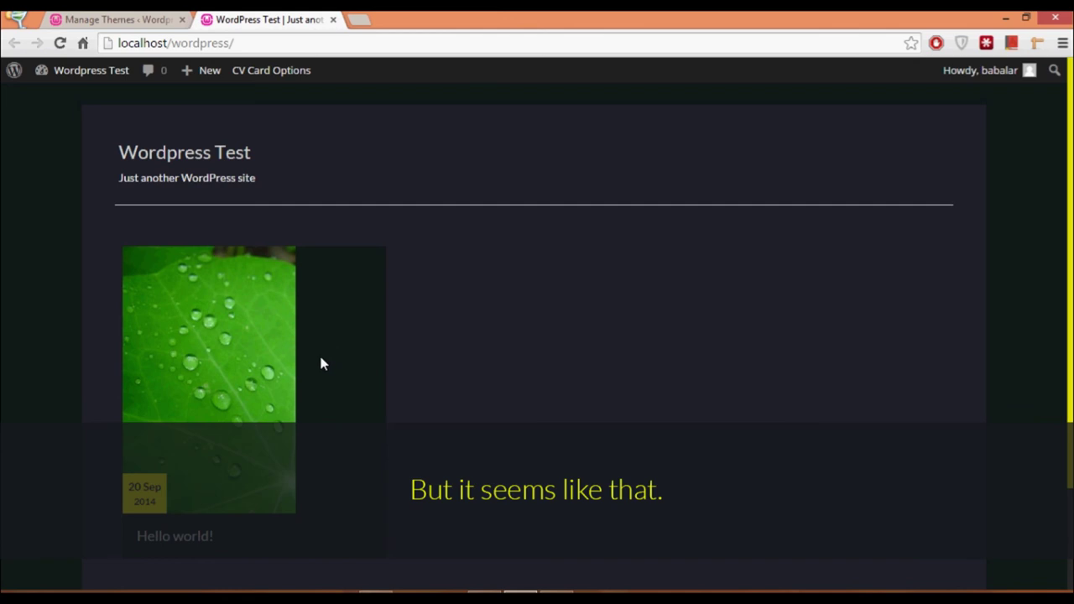
scroll(420, 244, down, 1)
scroll(420, 177, up, 1)
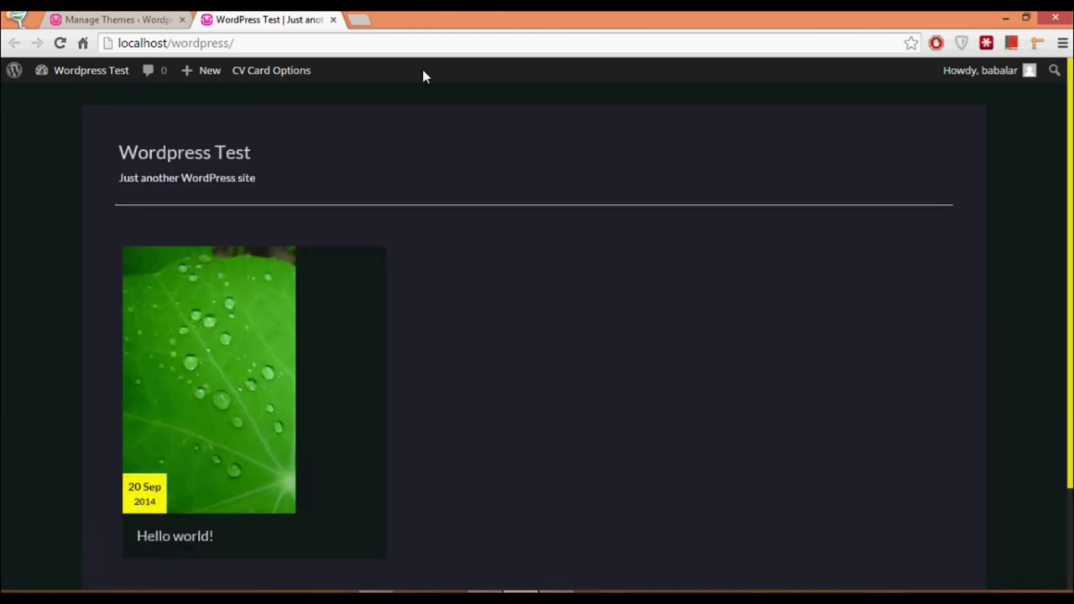
click(105, 19)
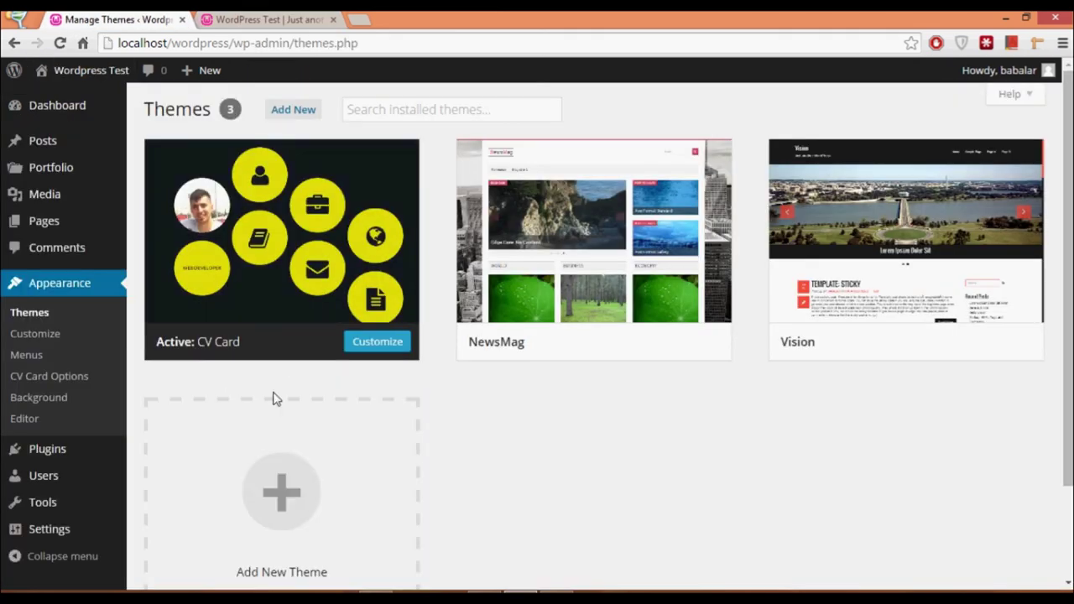
mouse_move(334, 291)
mouse_move(250, 190)
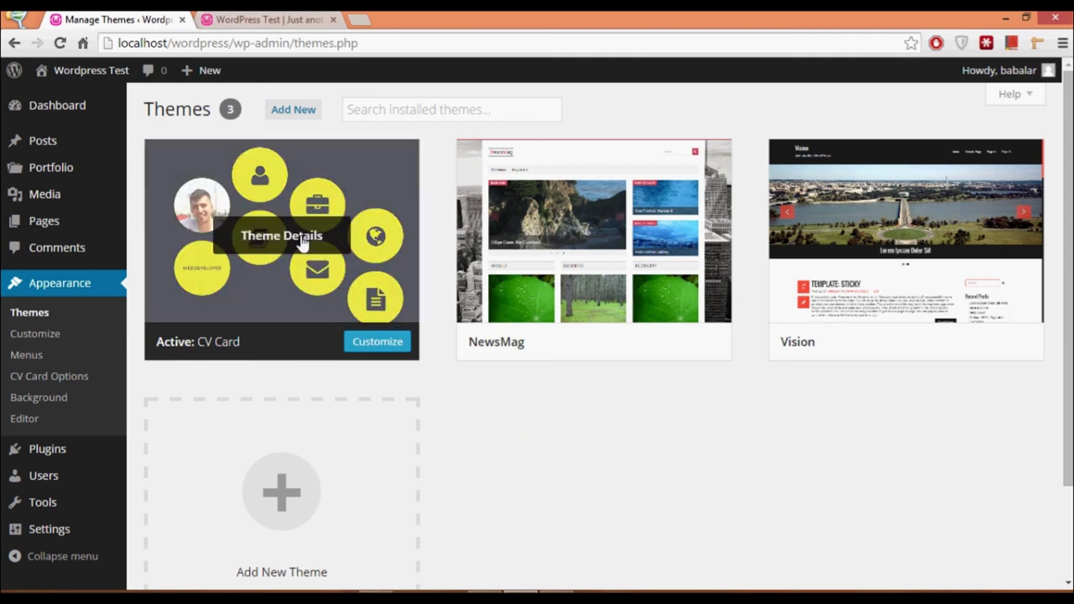
Step: Create and publish a new page titled "Homepage" using the Homepage template
mouse_move(69, 231)
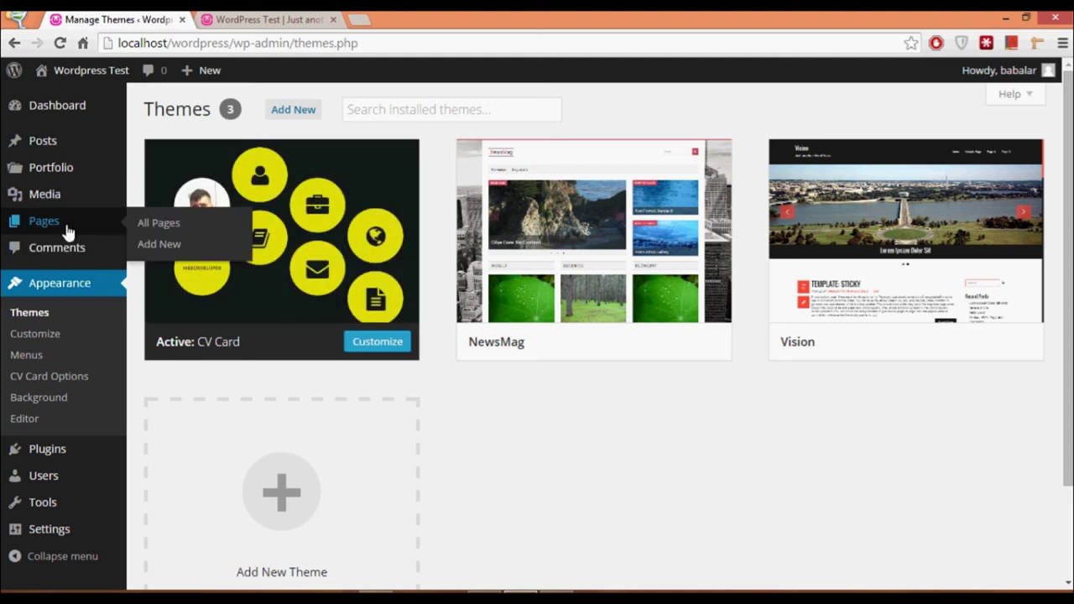
click(159, 244)
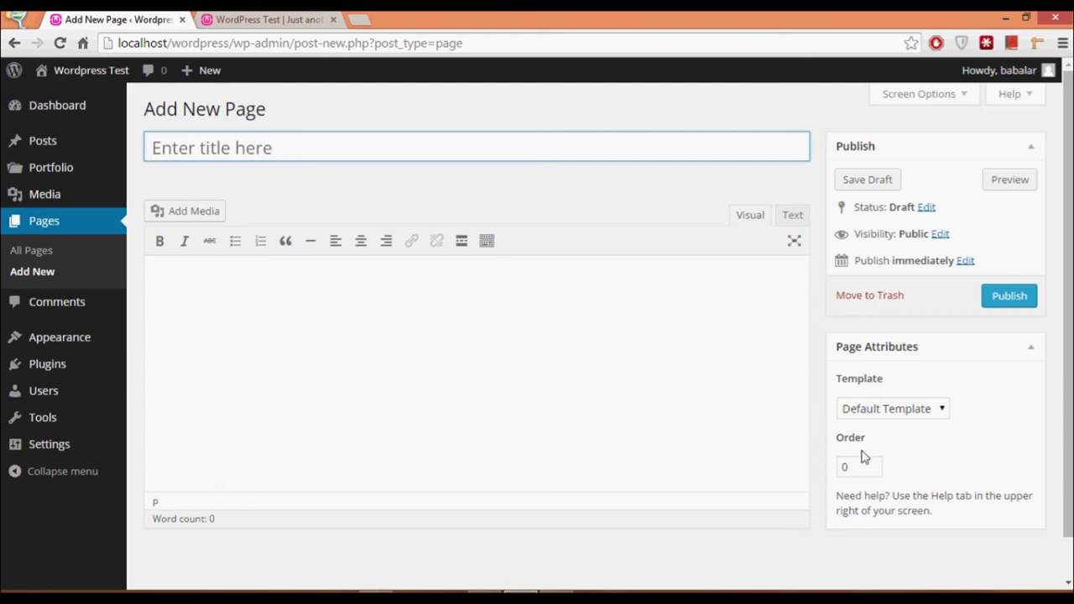
click(857, 411)
click(852, 410)
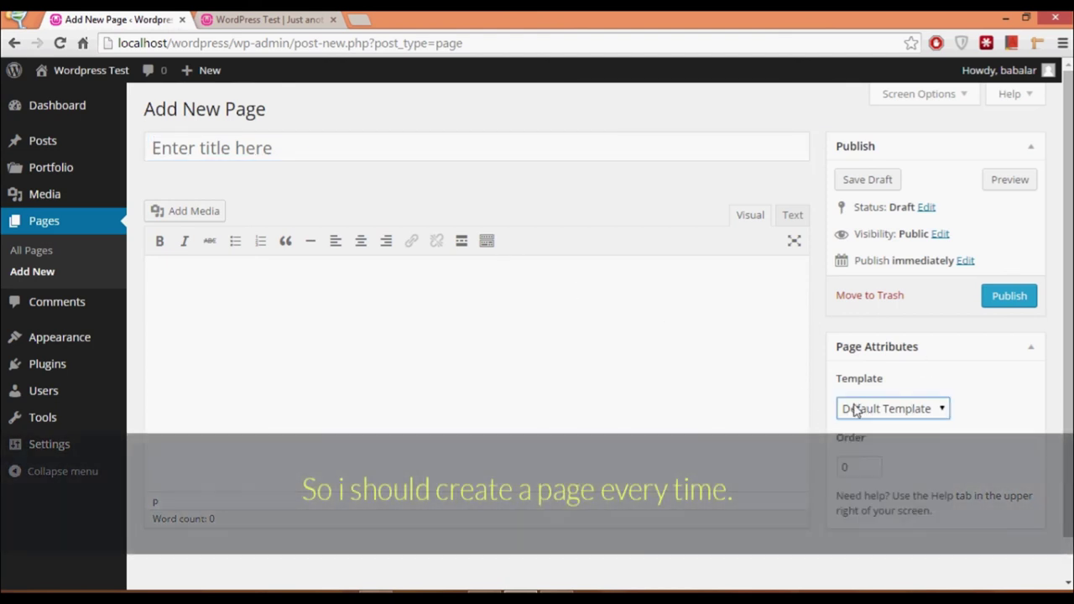
click(294, 152)
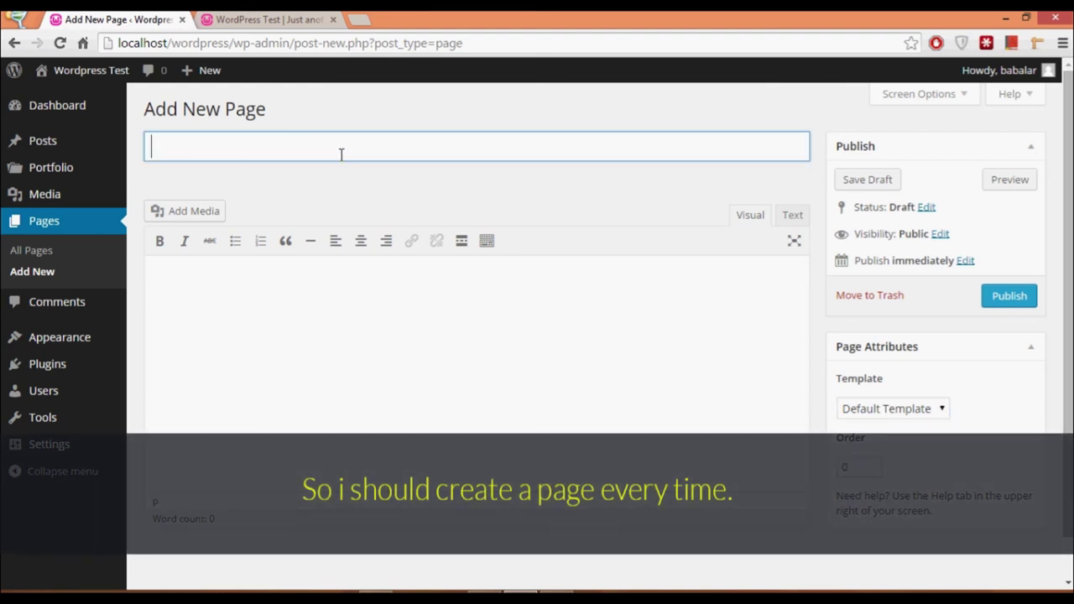
click(883, 411)
click(865, 484)
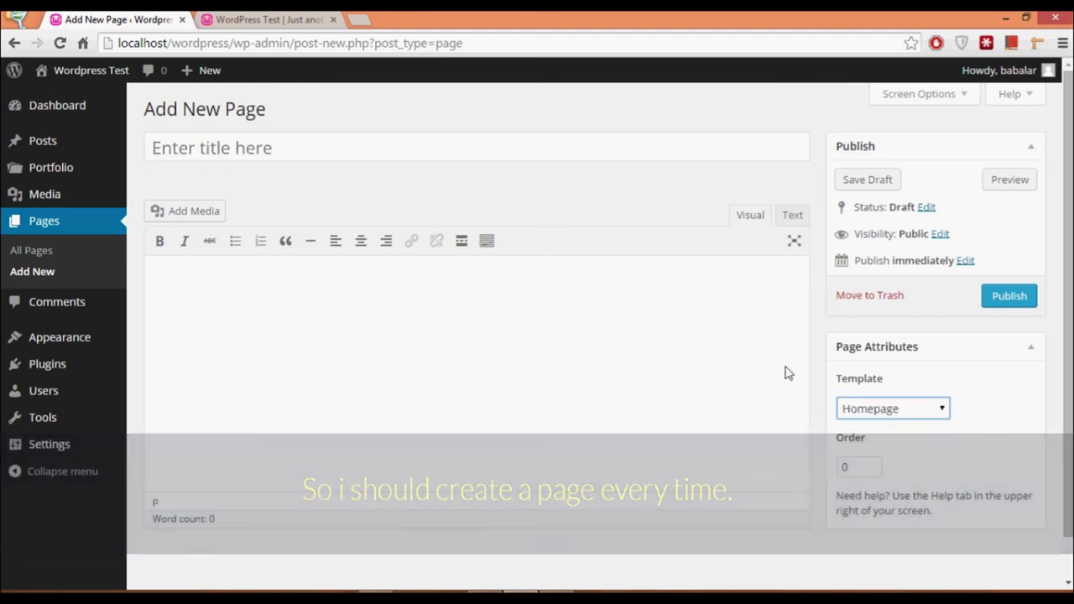
click(256, 147)
text(Homepage)
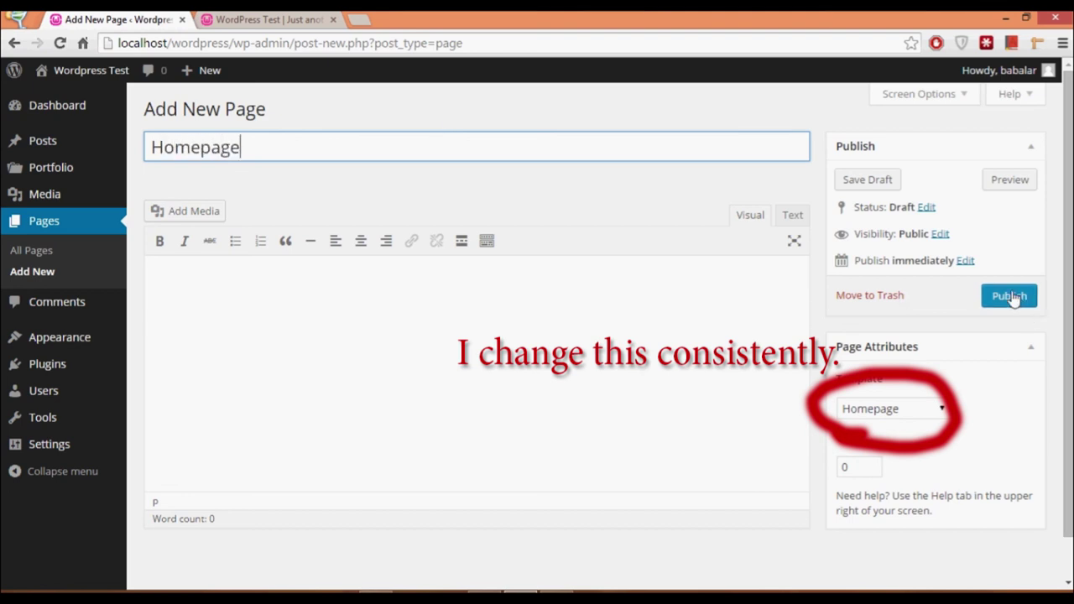
click(1016, 297)
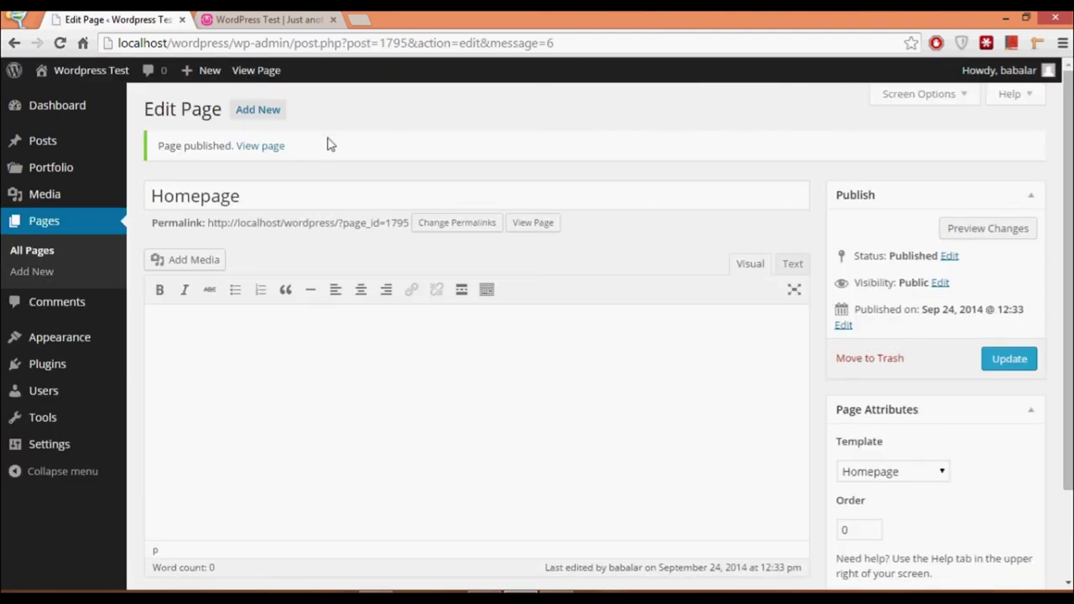
Step: Create and publish a new page titled "Blog" using the Blog template
click(271, 112)
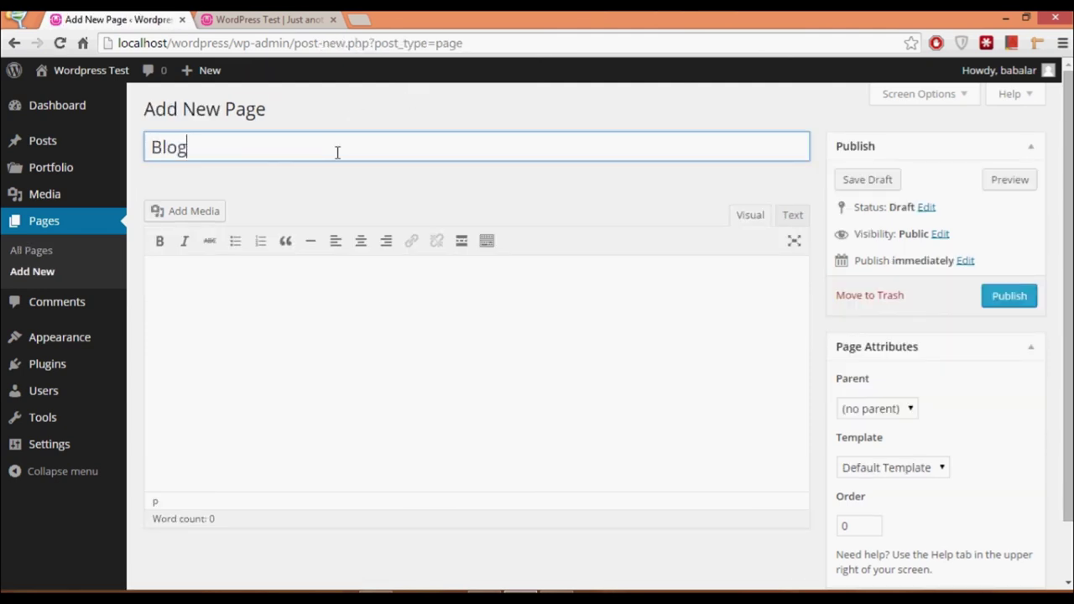
click(917, 468)
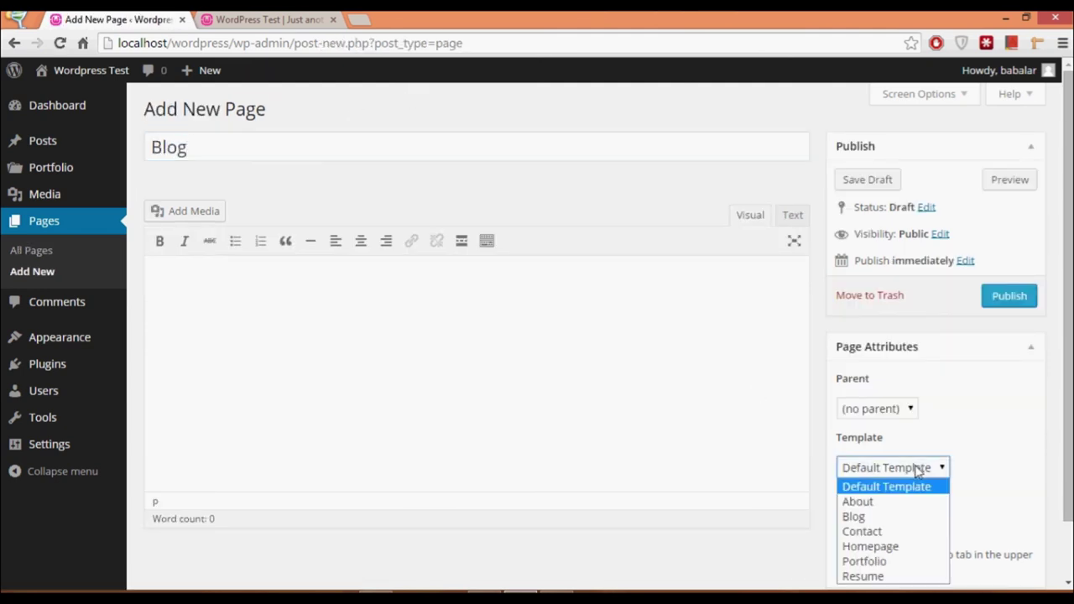
click(864, 518)
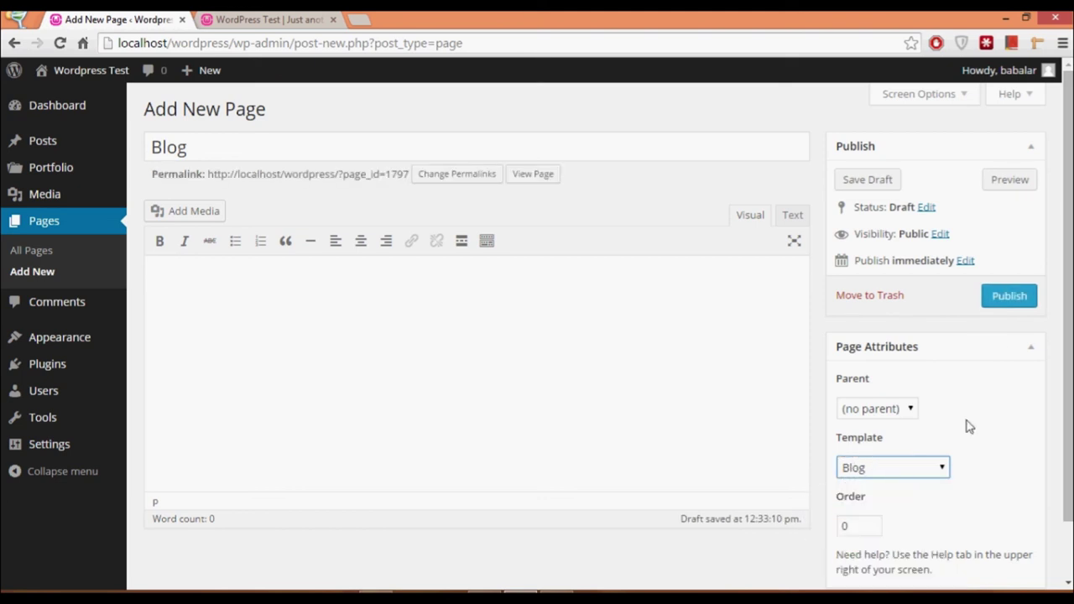
click(1010, 298)
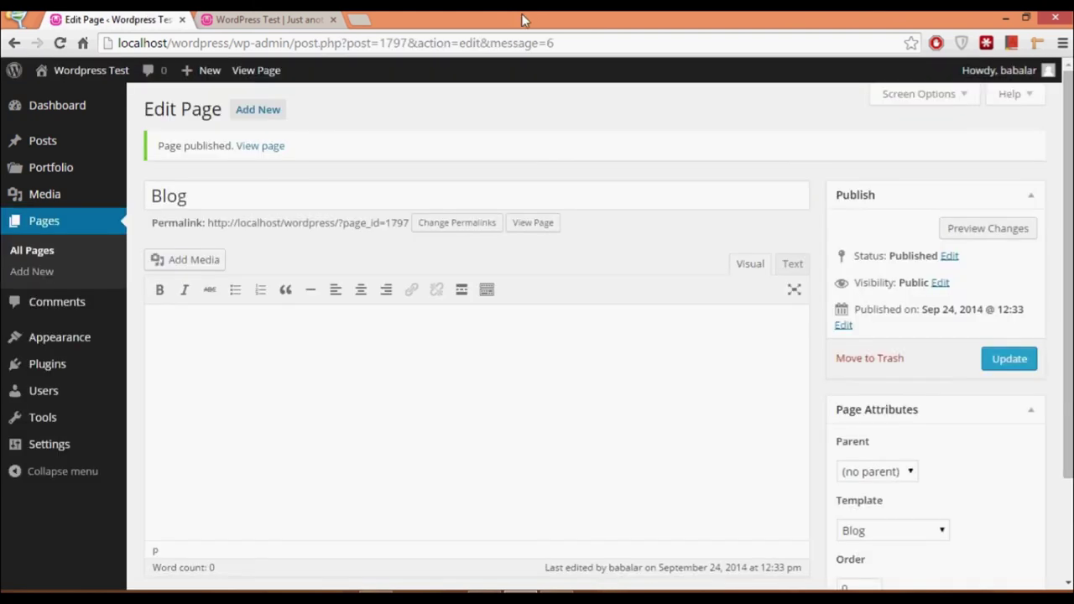
Step: In the reading settings, use a static front page with Homepage as front page and Blog as posts page, and save
mouse_move(67, 344)
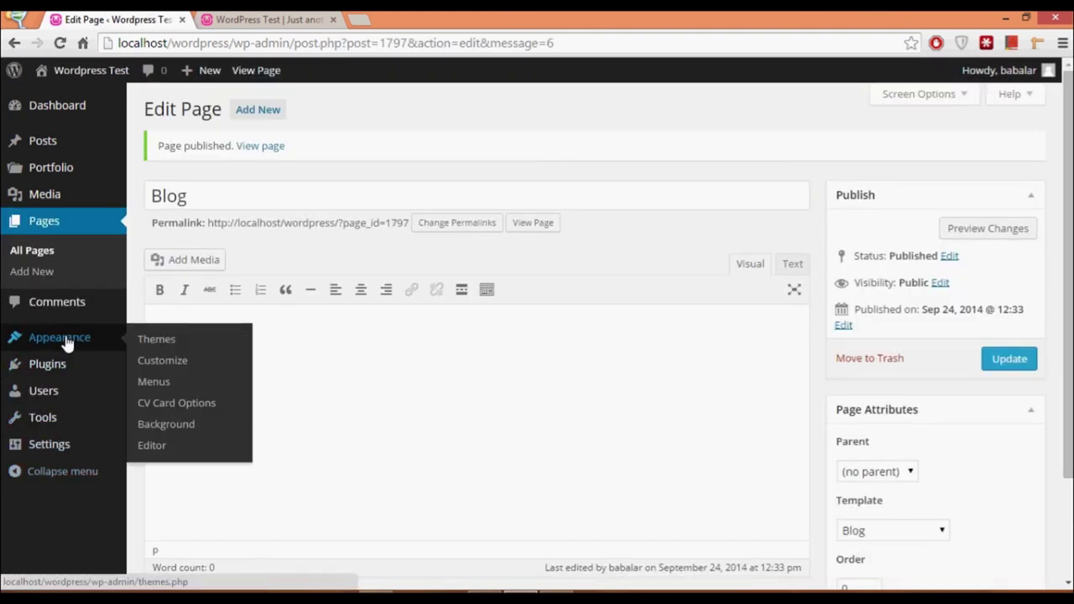
mouse_move(68, 448)
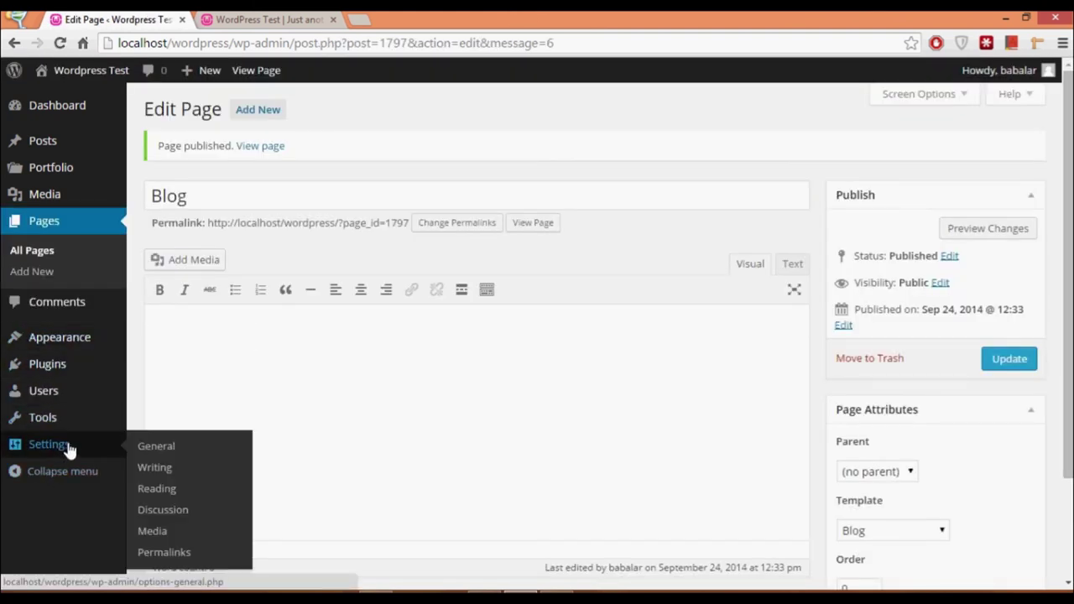
click(162, 493)
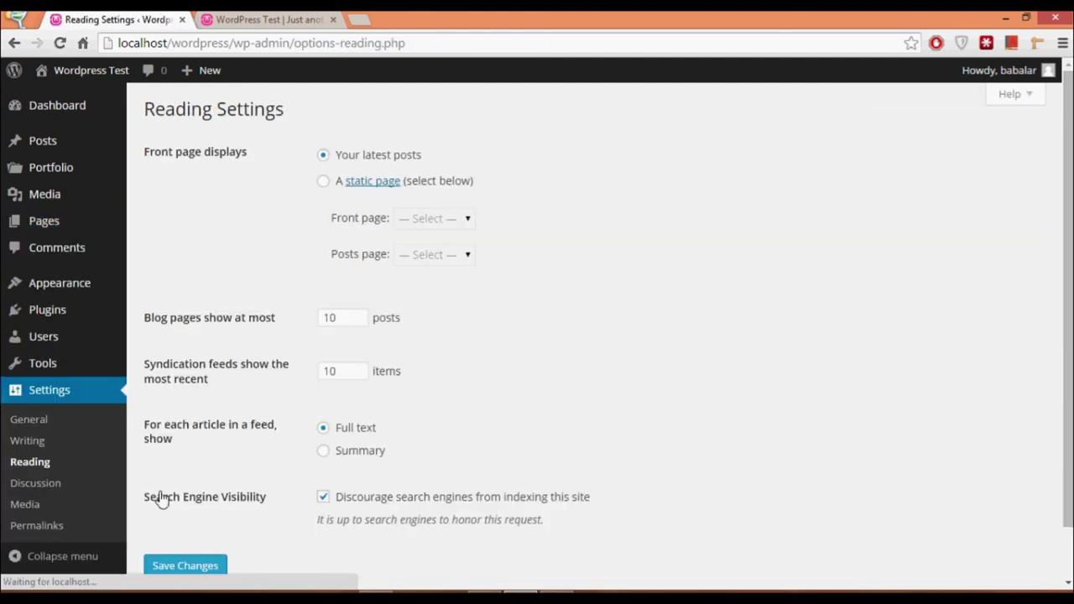
click(323, 181)
click(432, 220)
click(427, 268)
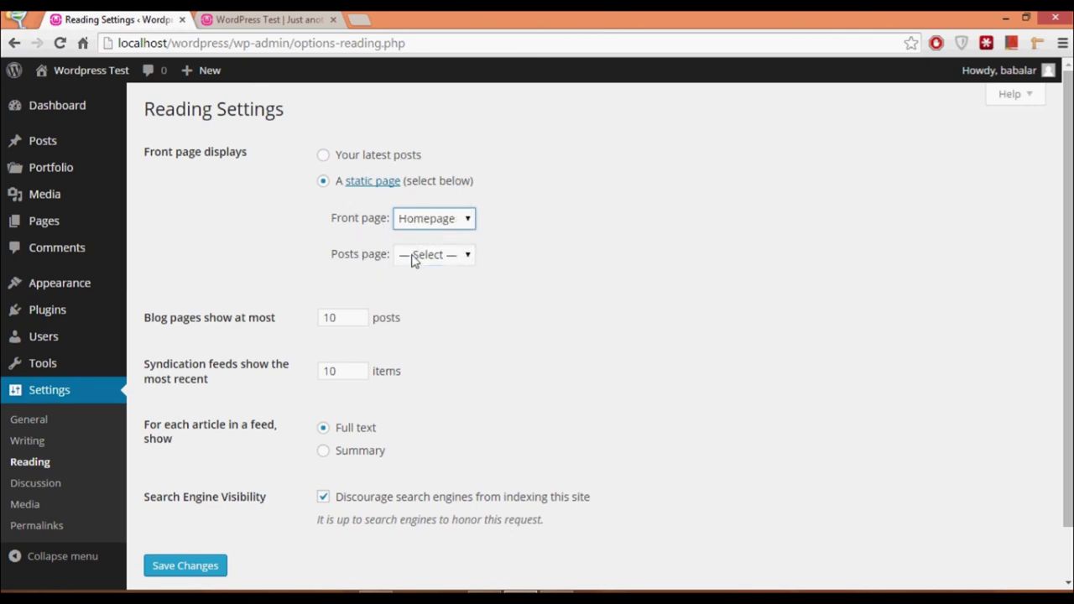
click(413, 259)
click(423, 290)
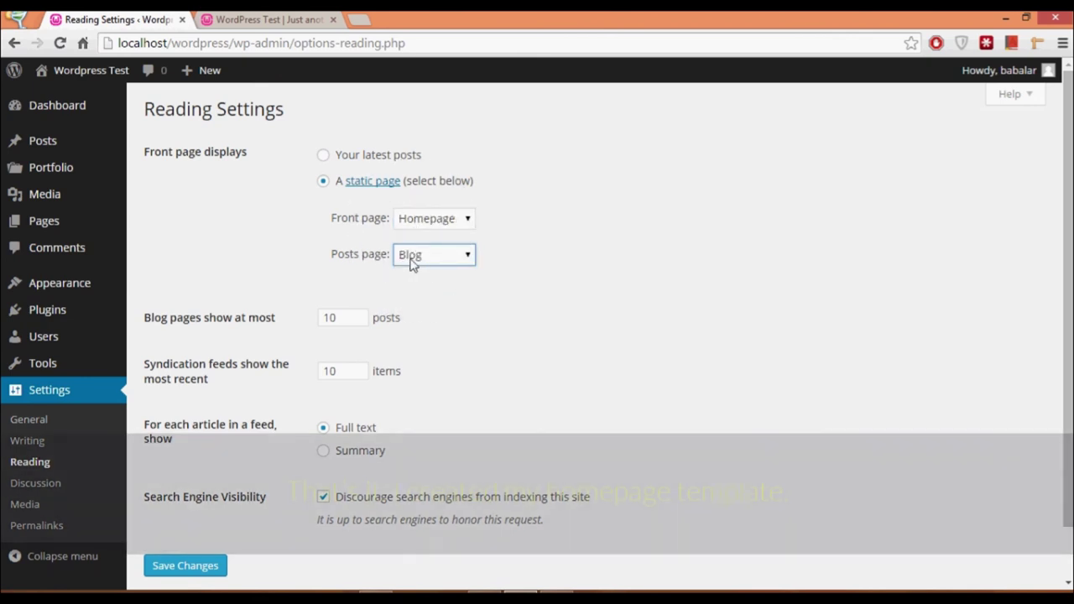
click(181, 574)
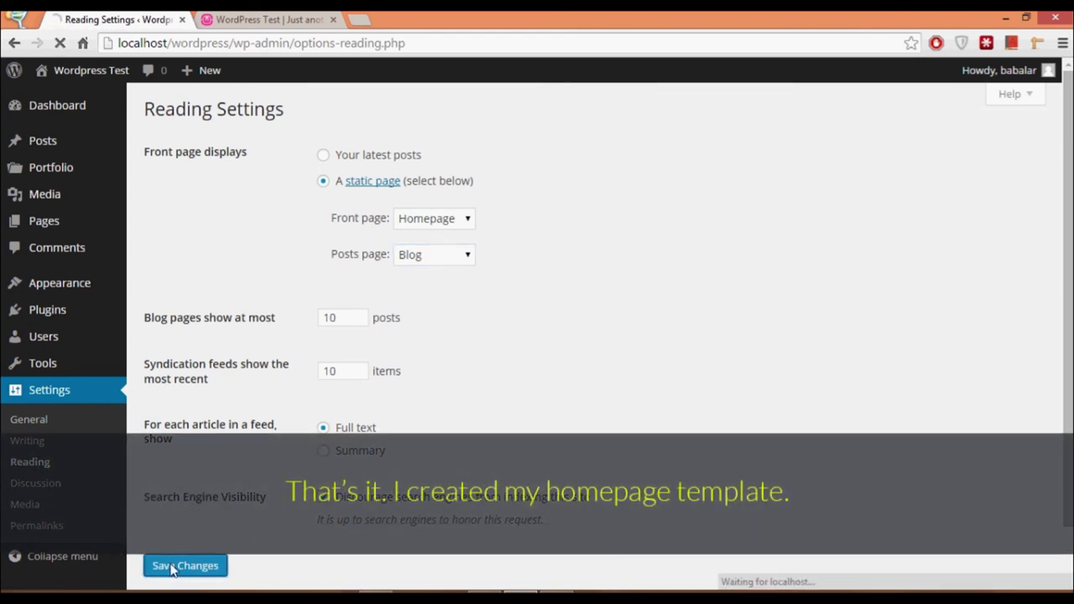
Step: Reload the live site and check the front page built with the Homepage template
click(265, 19)
right_click(312, 140)
click(350, 196)
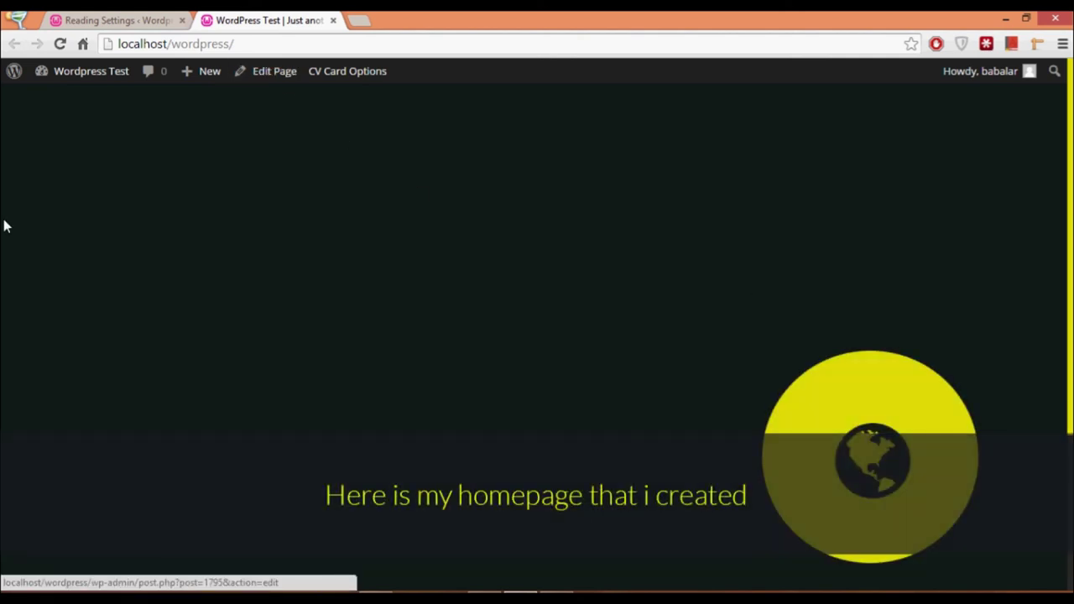
Step: Back in the site admin, create and publish a new page titled "About" using the About template
click(114, 18)
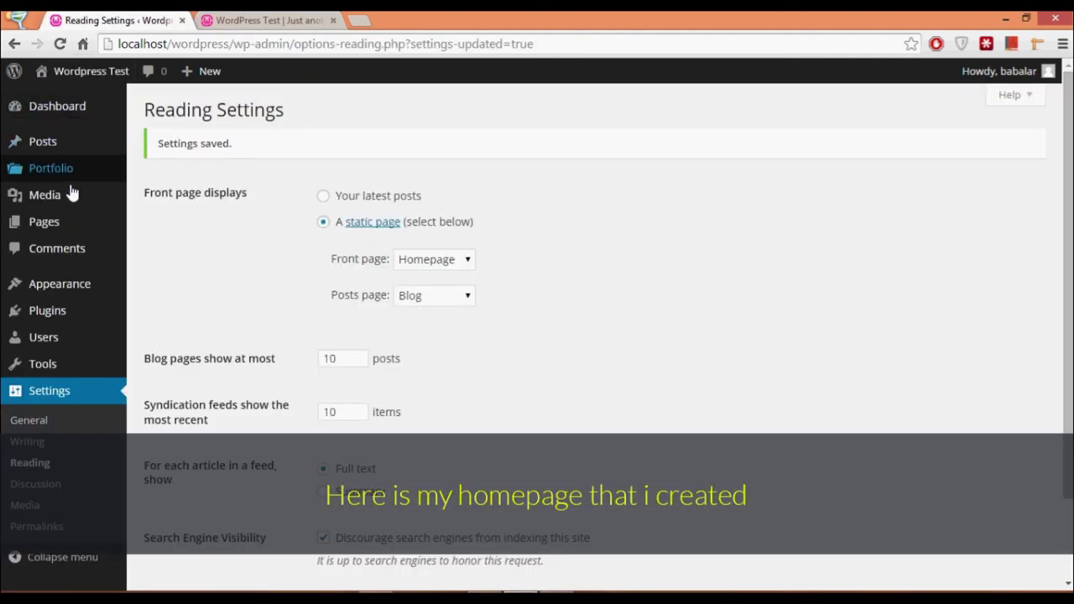
mouse_move(66, 225)
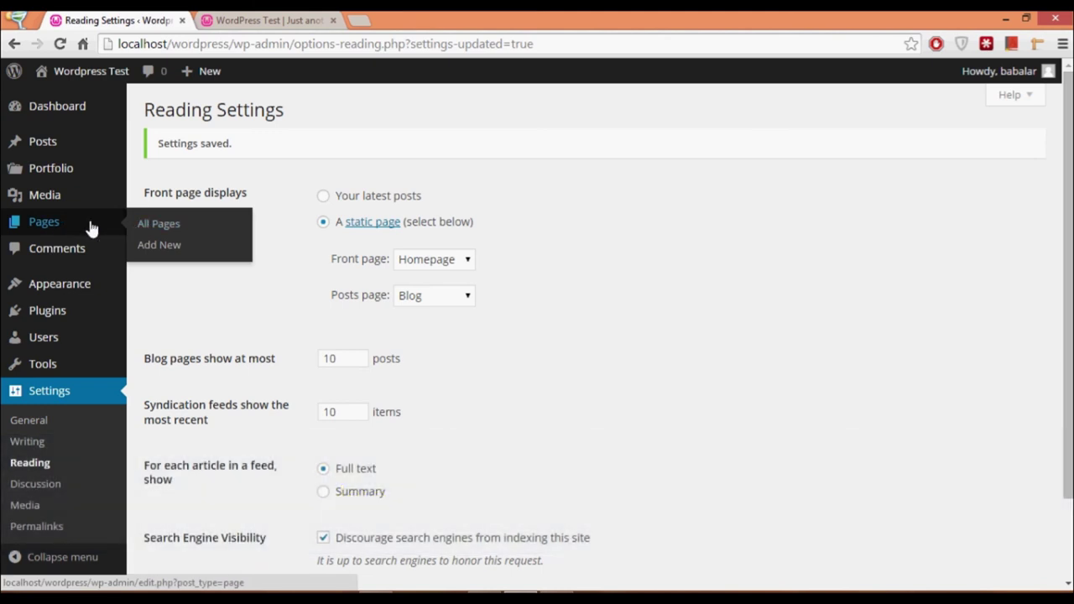
click(159, 246)
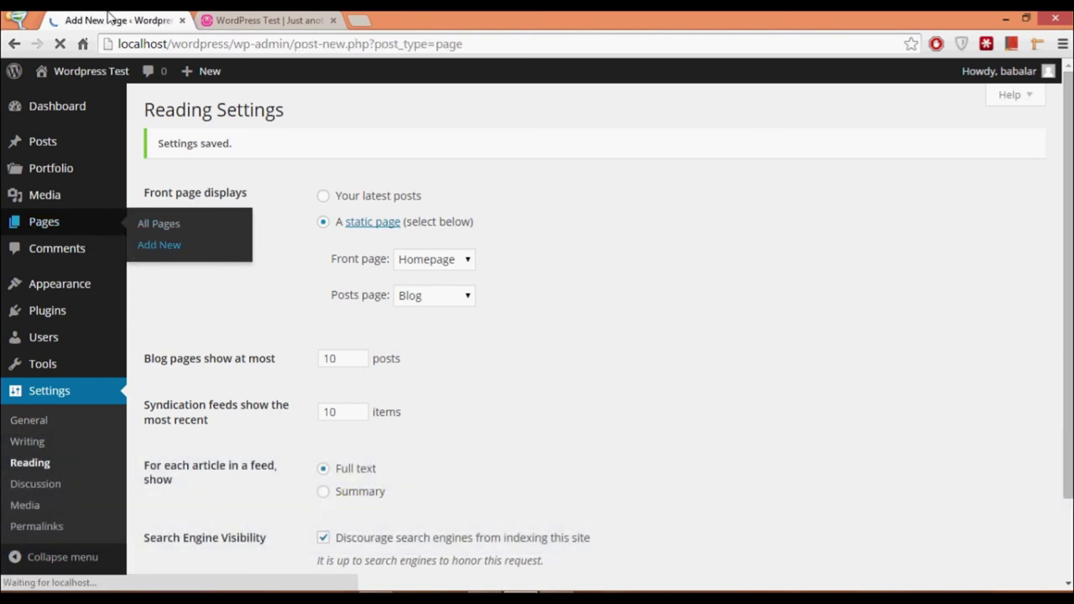
click(873, 466)
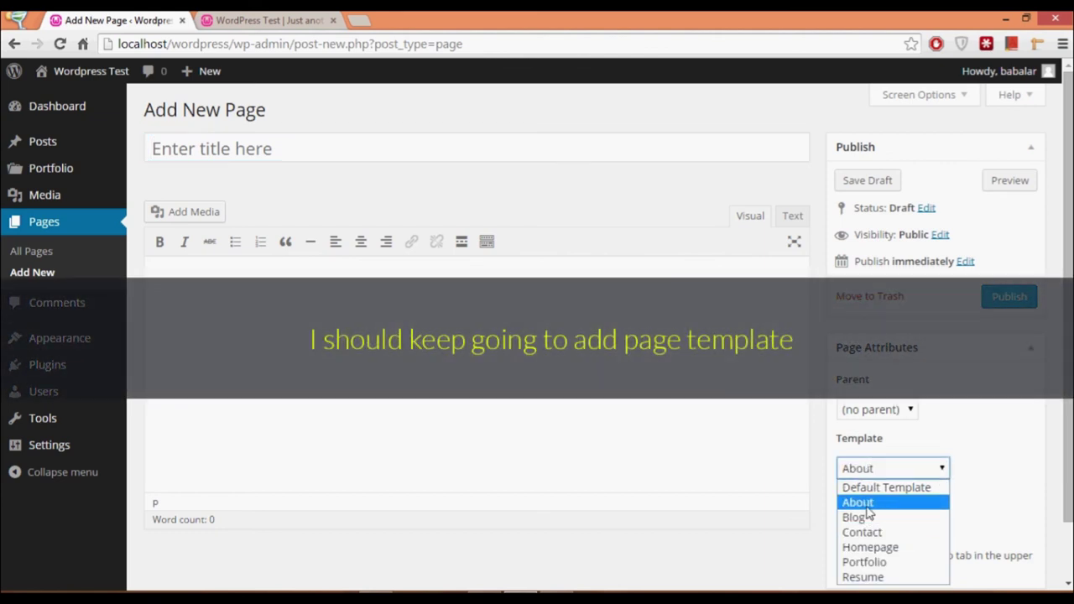
click(867, 507)
click(322, 141)
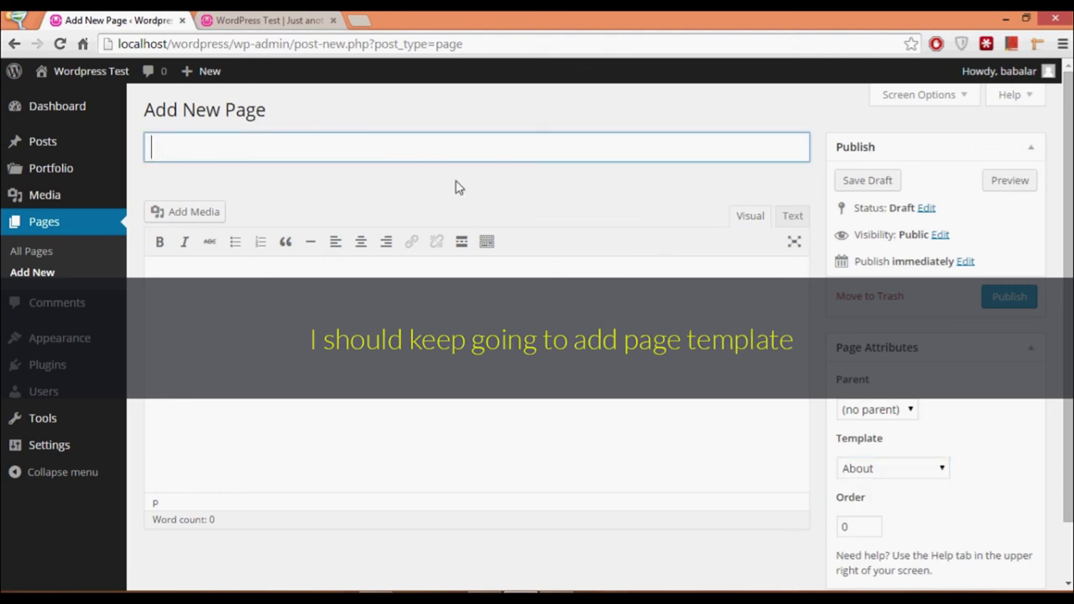
text(About)
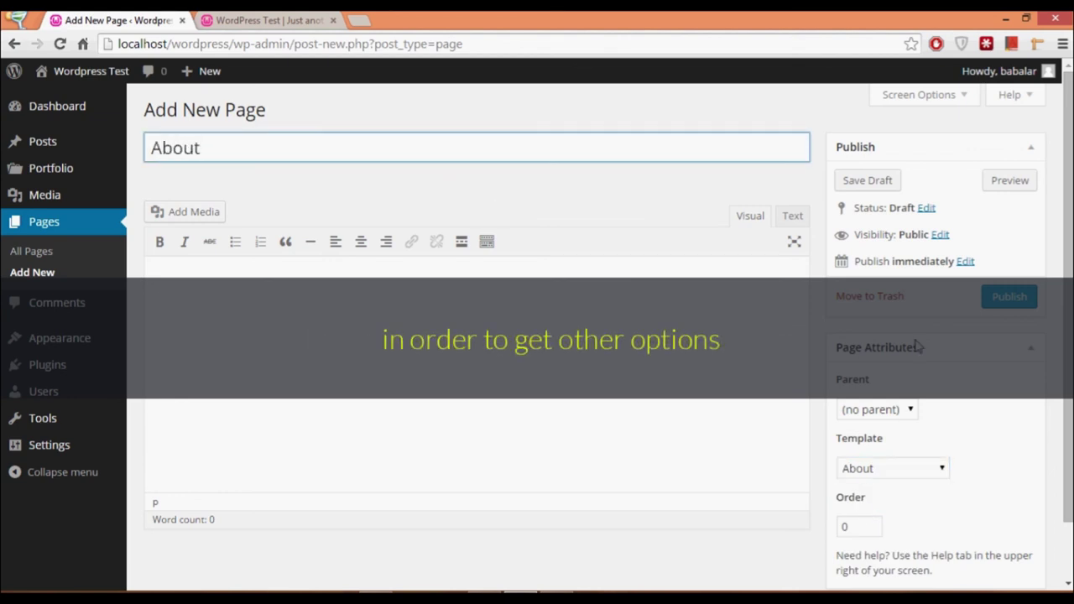
click(1010, 298)
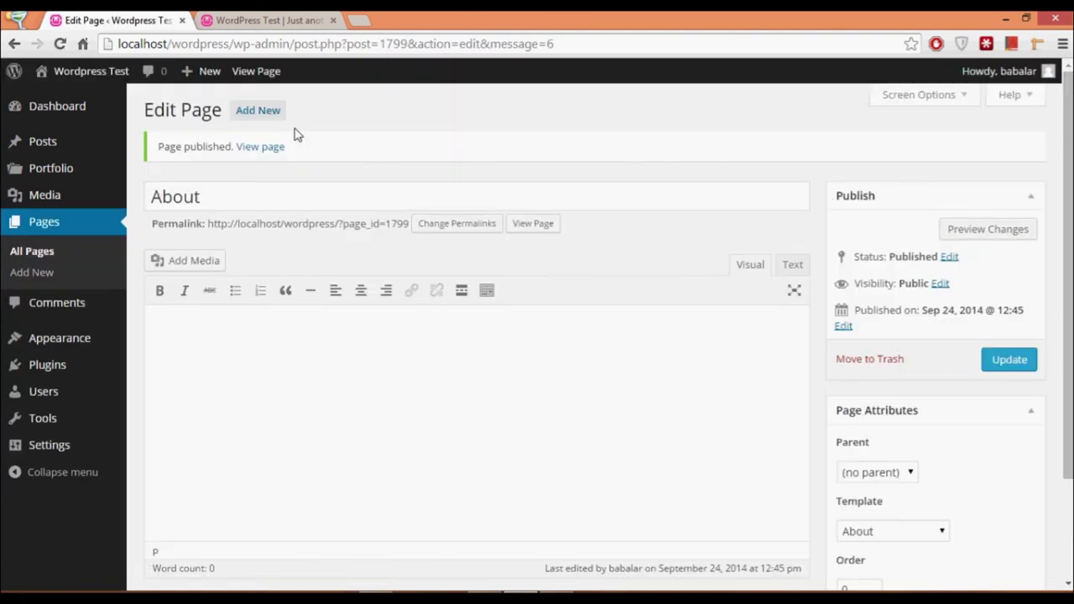
Step: Create and publish a new page titled "Contact" using the Contact template
click(258, 115)
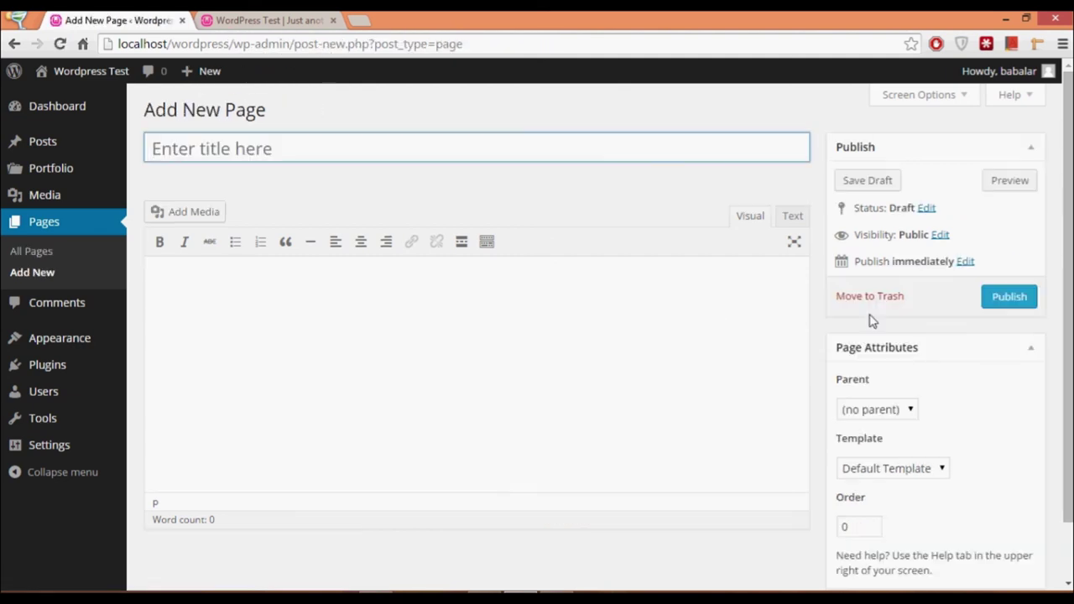
click(924, 468)
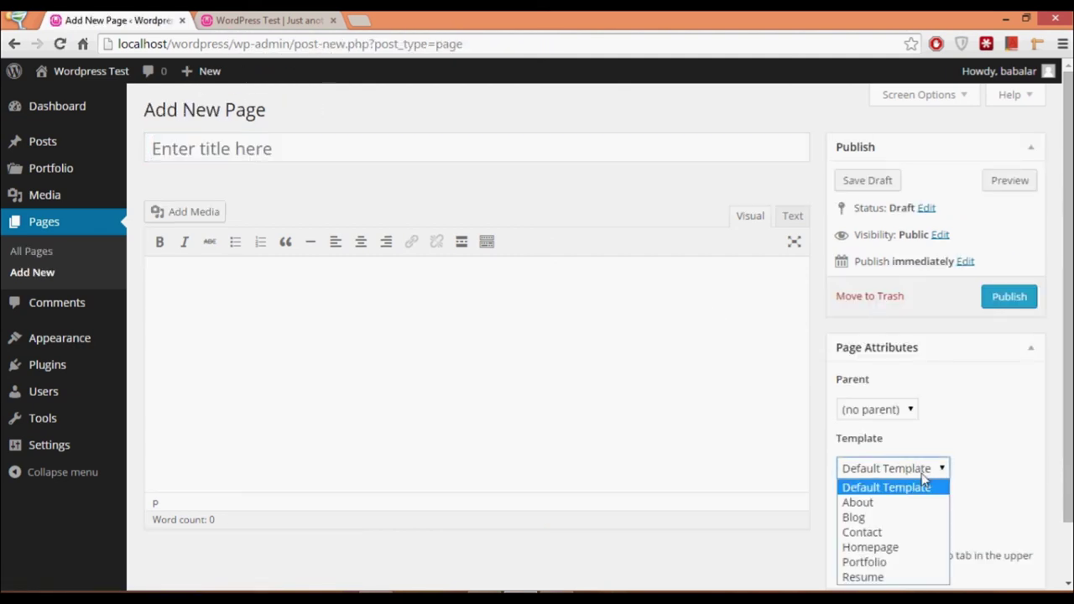
click(886, 534)
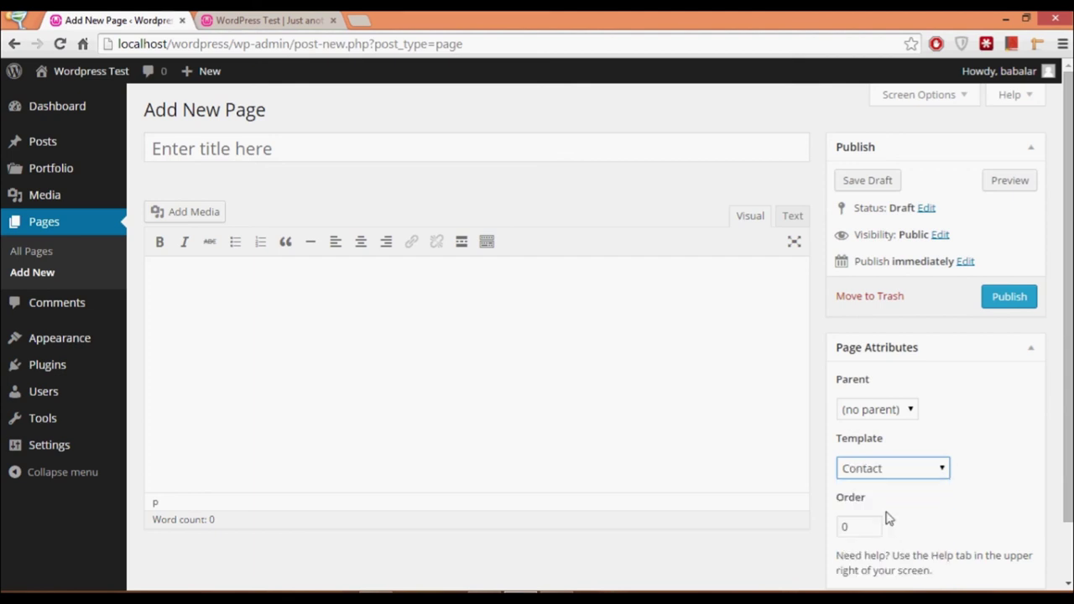
click(231, 148)
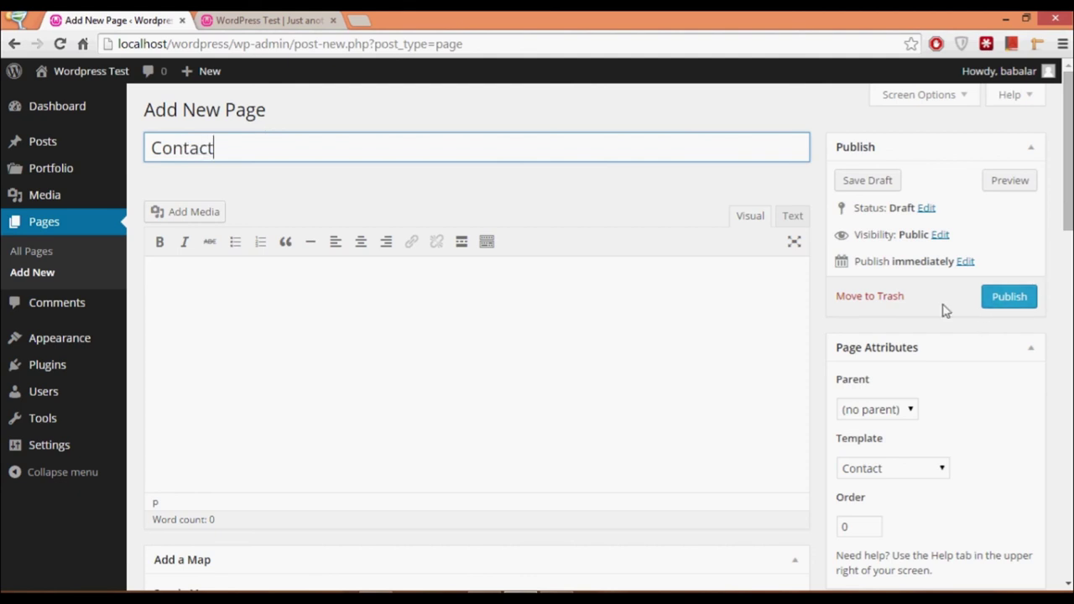
click(1003, 298)
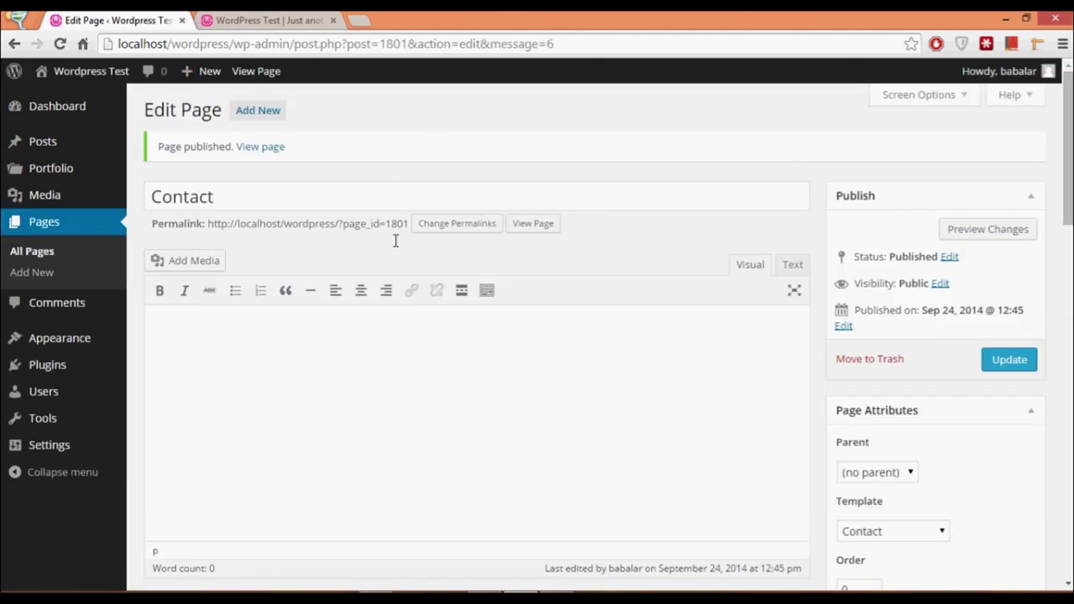
Step: Create and publish a new page titled "Portfolio" using the Portfolio template
click(260, 114)
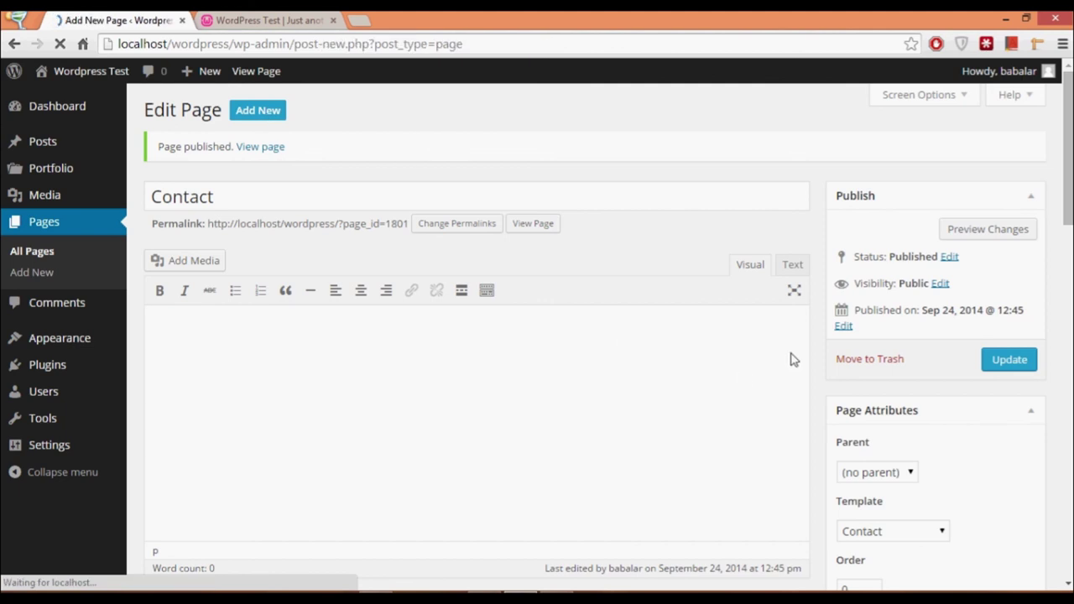
click(888, 471)
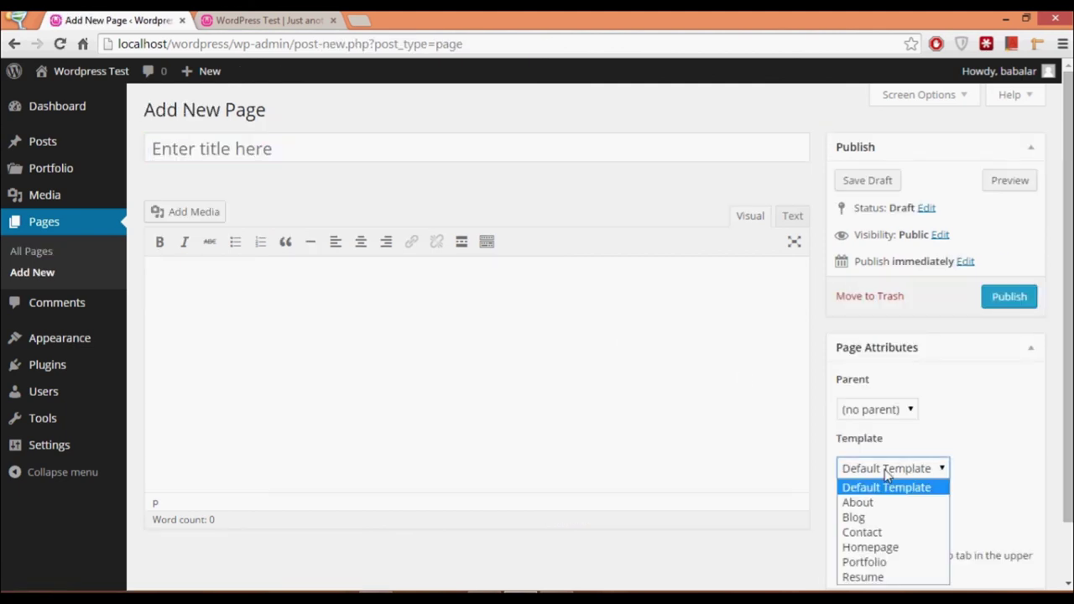
click(887, 564)
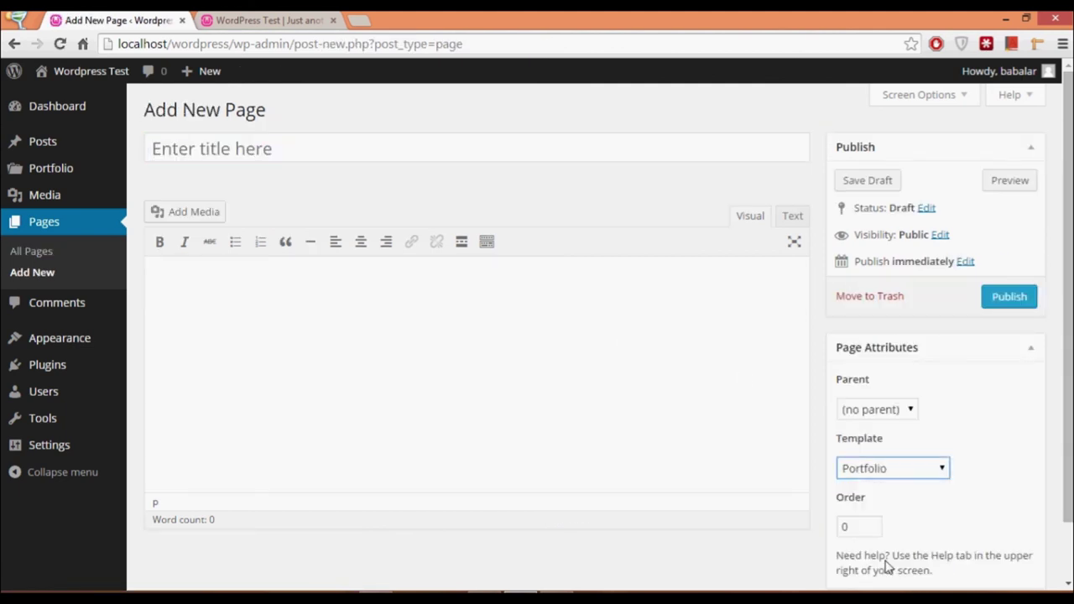
click(315, 156)
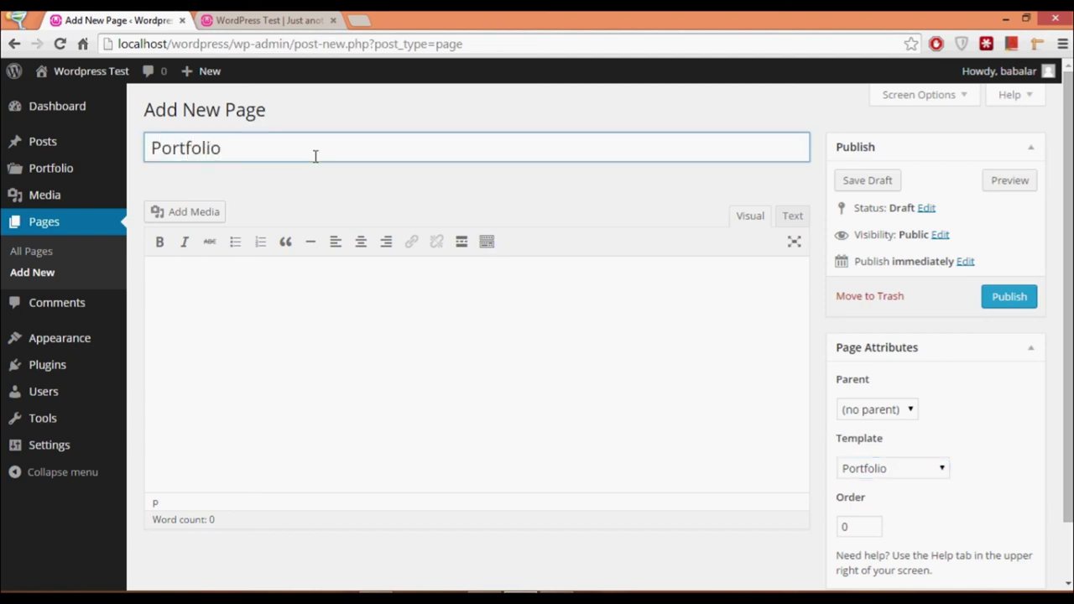
click(1005, 300)
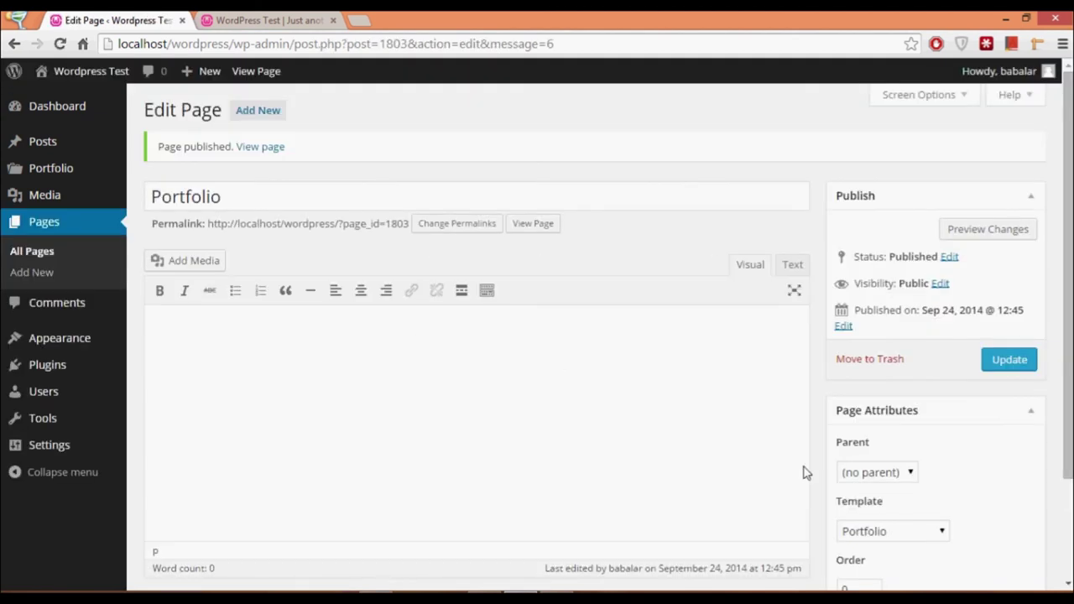
Step: Create and publish a new page titled "Resume" using the Resume template
click(246, 110)
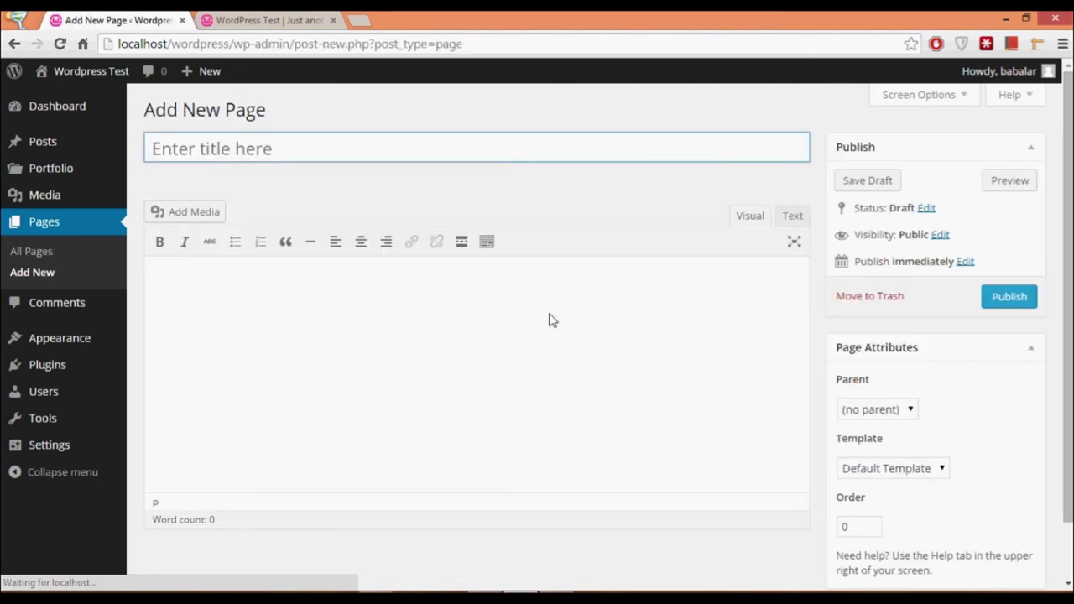
click(841, 469)
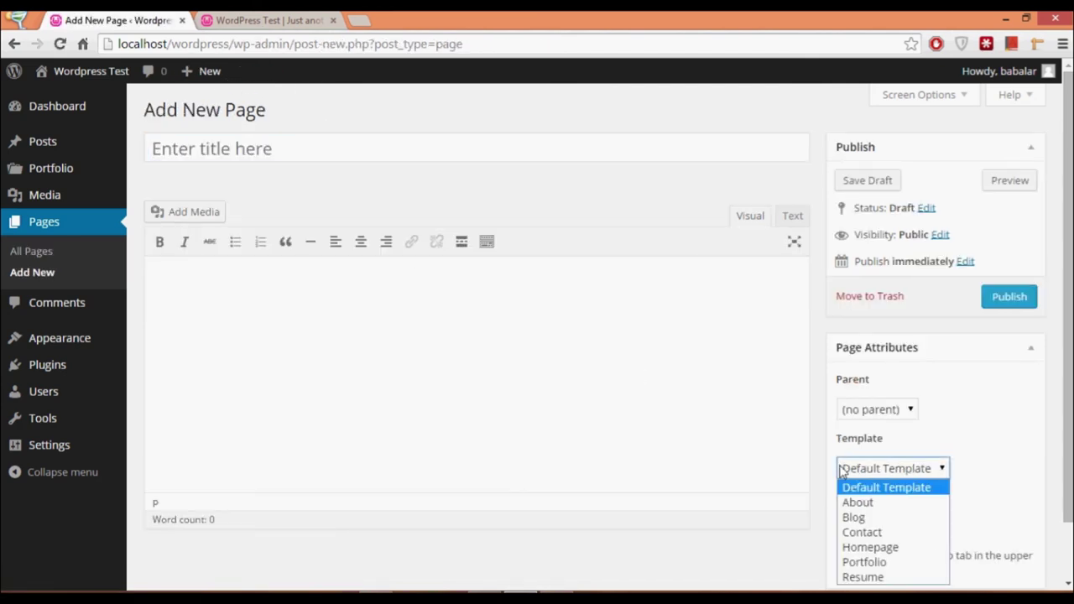
click(865, 578)
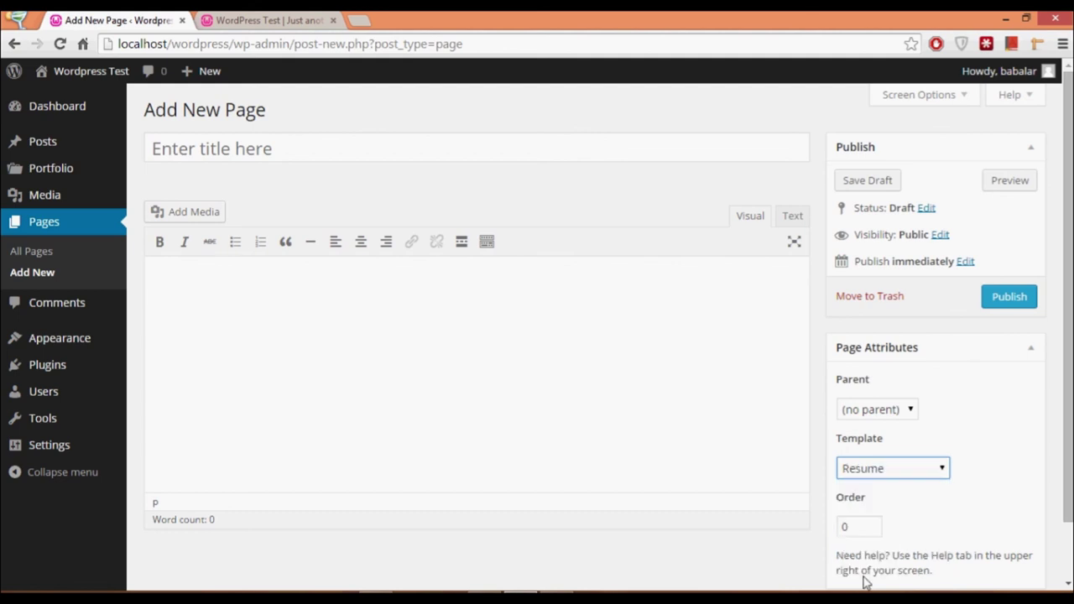
click(196, 141)
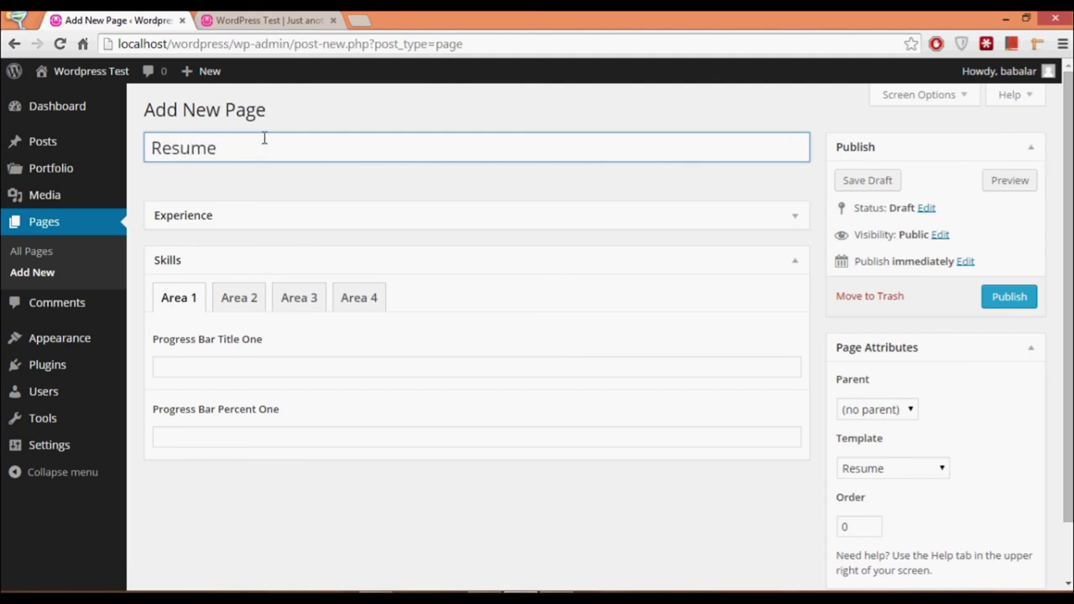
click(1010, 300)
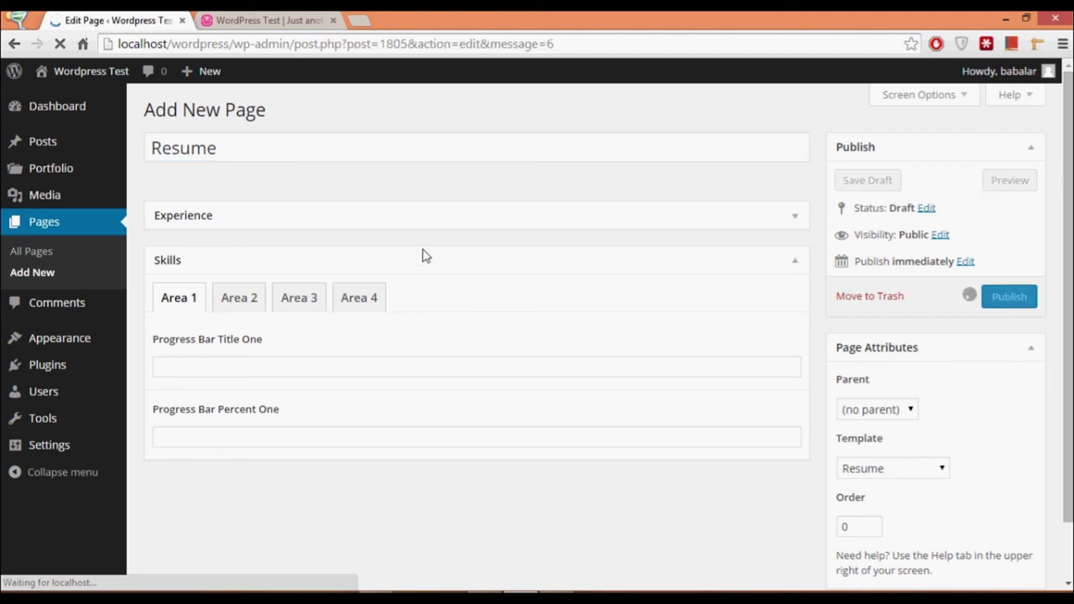
scroll(408, 194, down, 2)
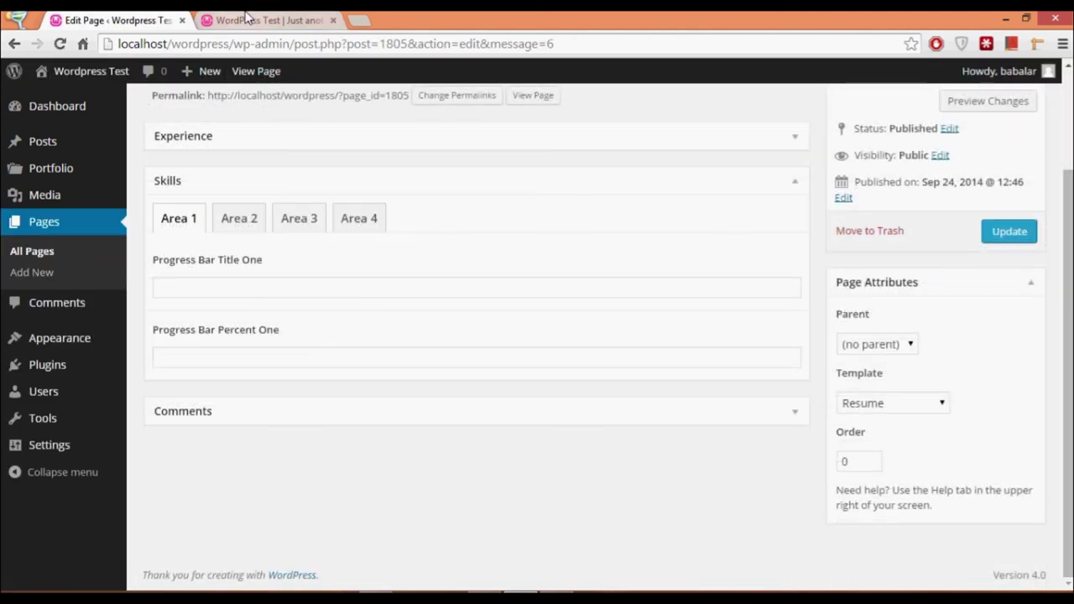
Step: Reload the live site and examine the circular page links on the front page
click(248, 18)
right_click(270, 250)
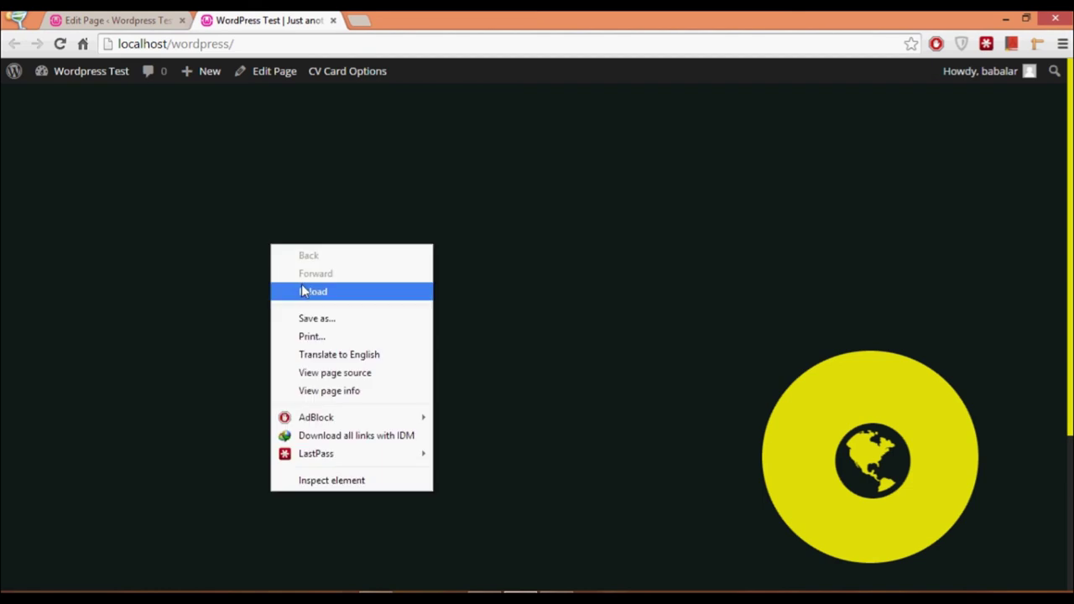
click(304, 291)
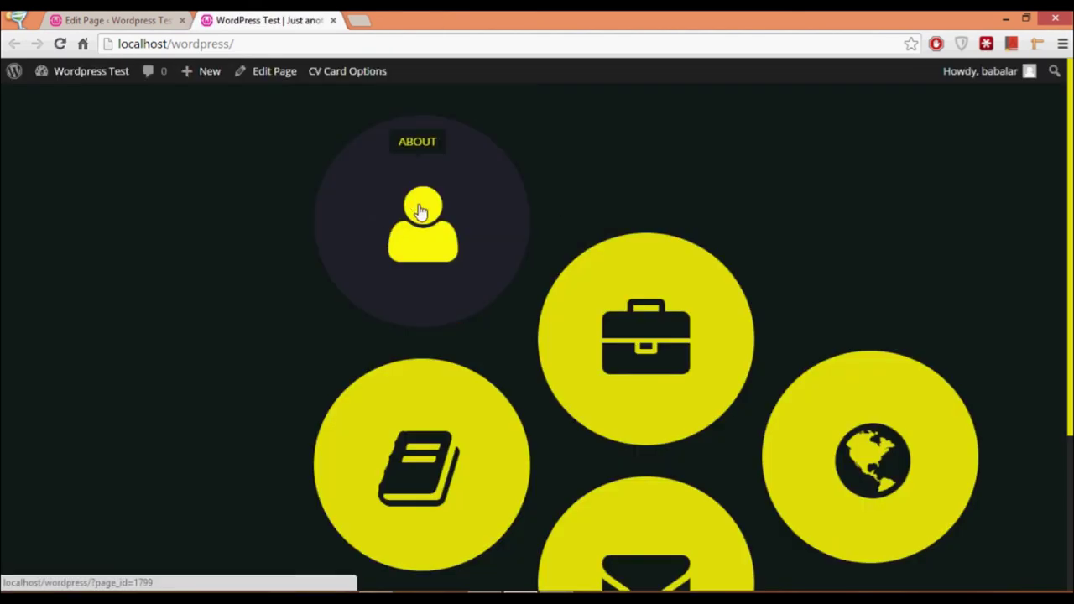
scroll(787, 240, down, 1)
scroll(773, 211, up, 1)
scroll(774, 217, down, 1)
scroll(759, 235, down, 1)
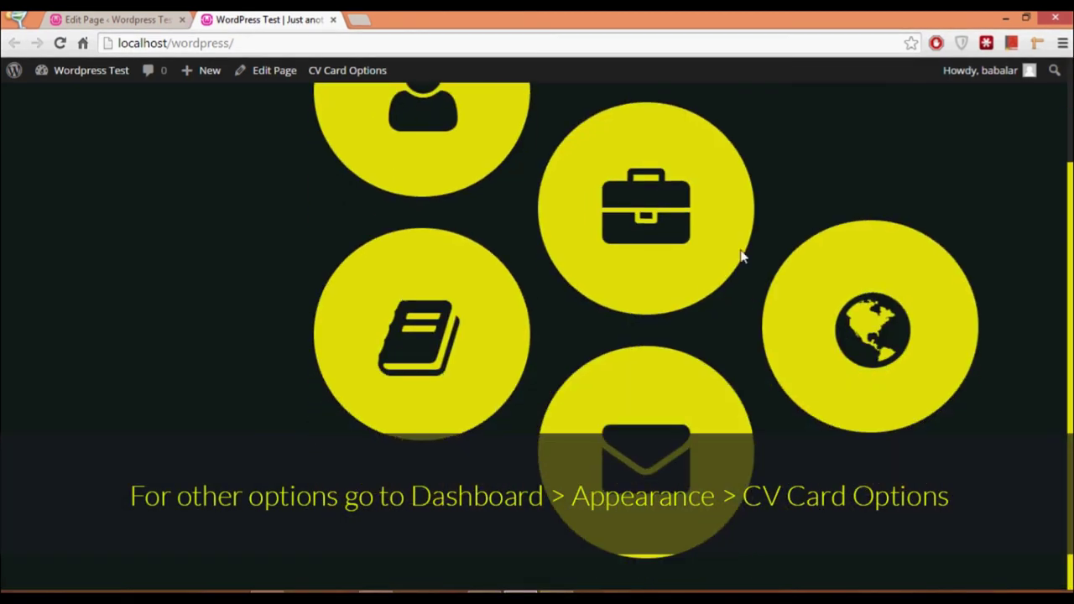